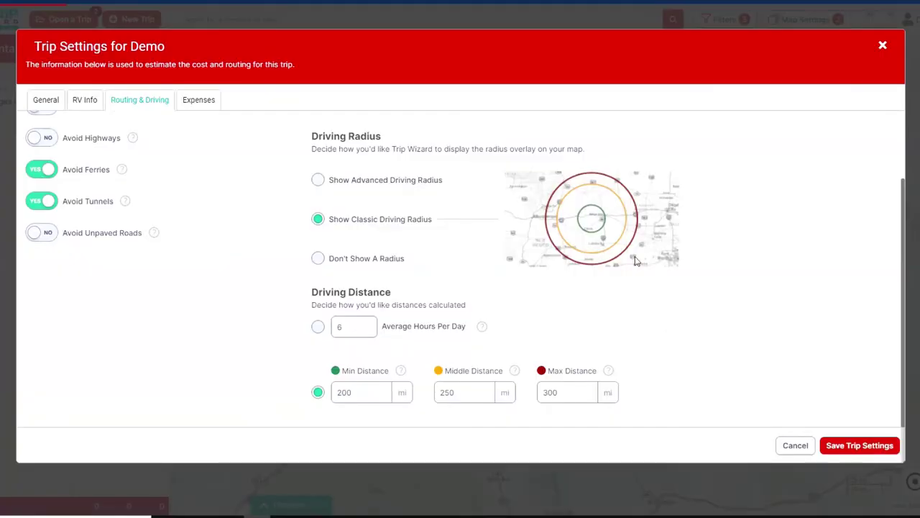
- Review the Demo trip's expense estimates and general information, and save the trip settings
{"action": "left_click", "coordinate": [198, 100]}
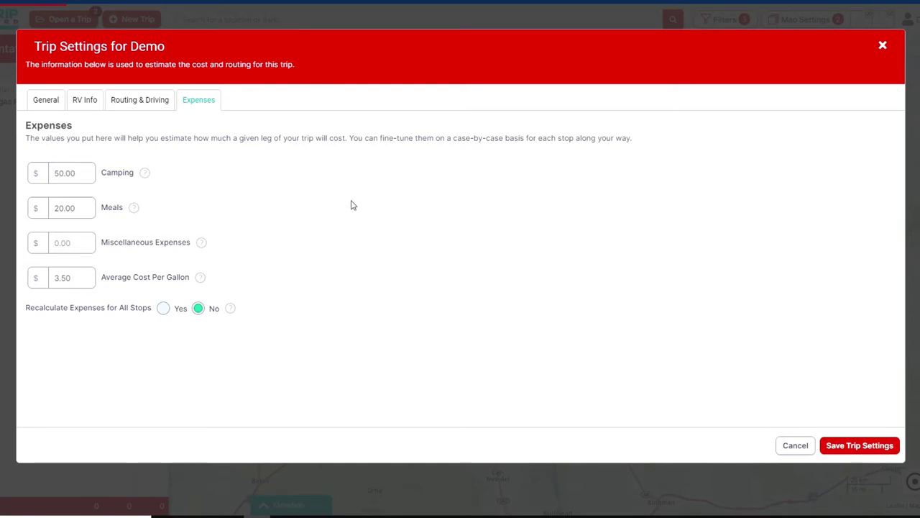
{"action": "left_click", "coordinate": [46, 104]}
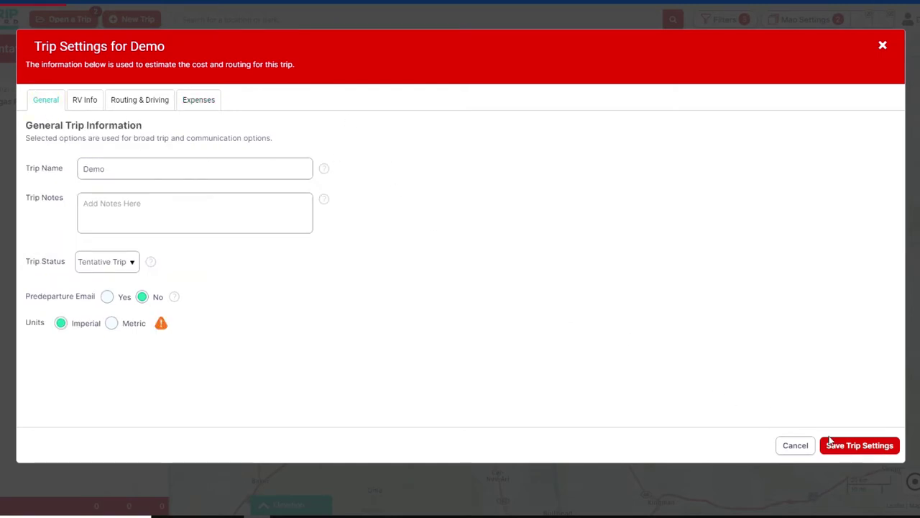
{"action": "left_click", "coordinate": [852, 445]}
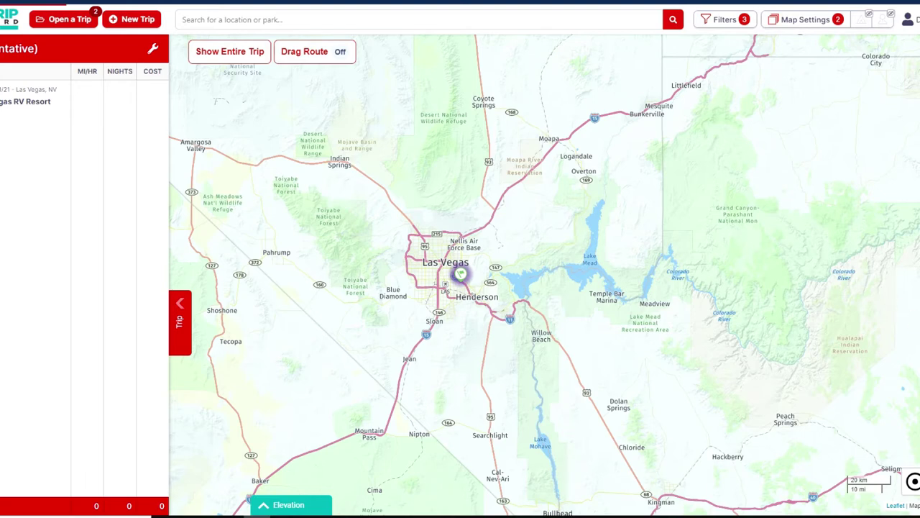
- Look through the research options for park features, points of interest and hazards around Las Vegas
{"action": "left_click", "coordinate": [914, 323]}
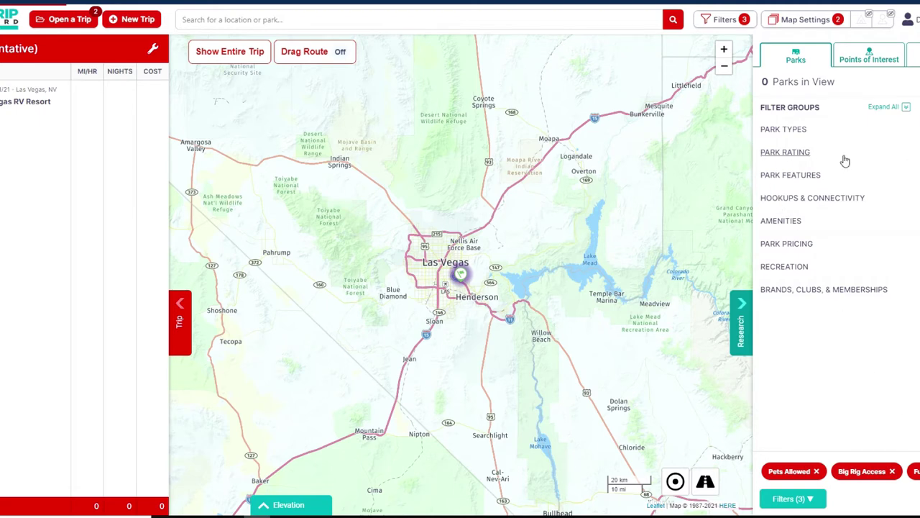
{"action": "left_click", "coordinate": [791, 175]}
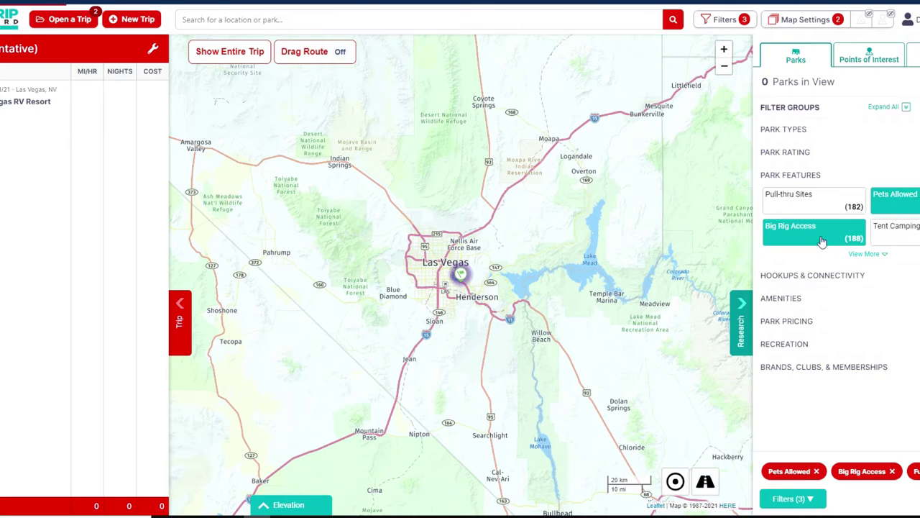
{"action": "left_click", "coordinate": [790, 175]}
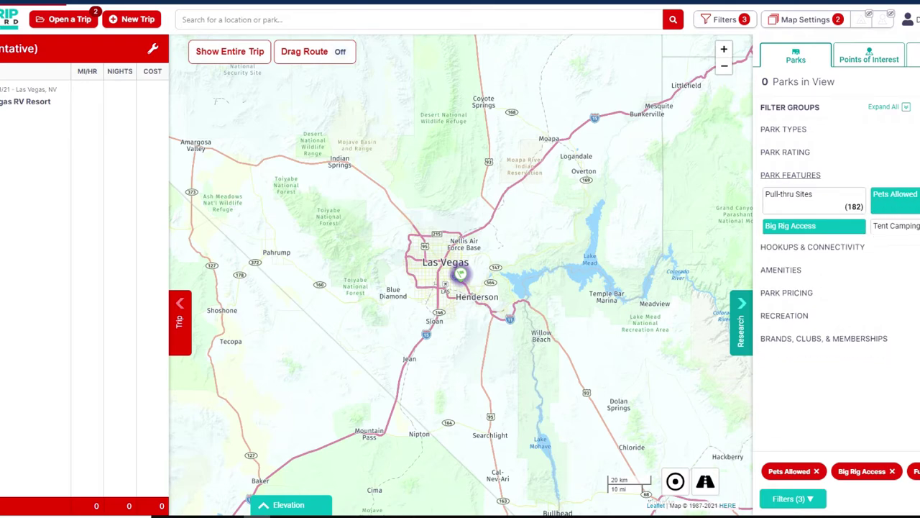
{"action": "left_click", "coordinate": [851, 61]}
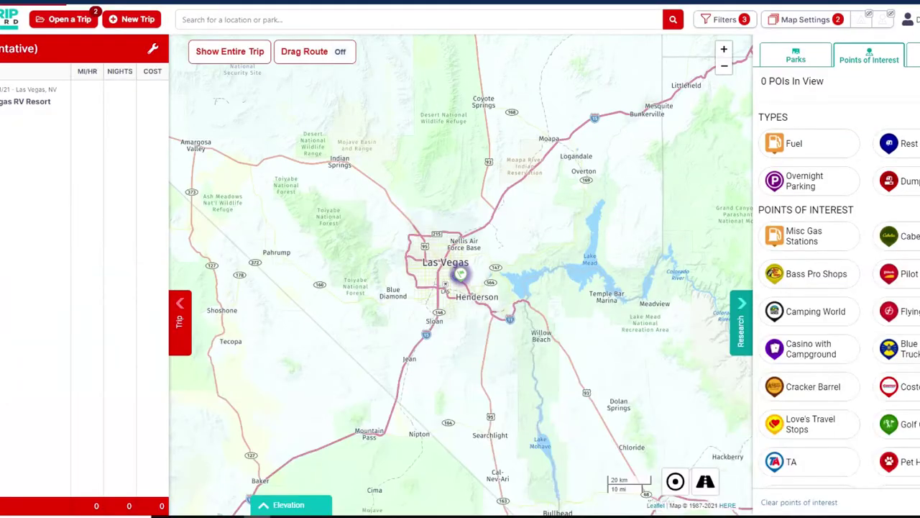
{"action": "left_click", "coordinate": [913, 57]}
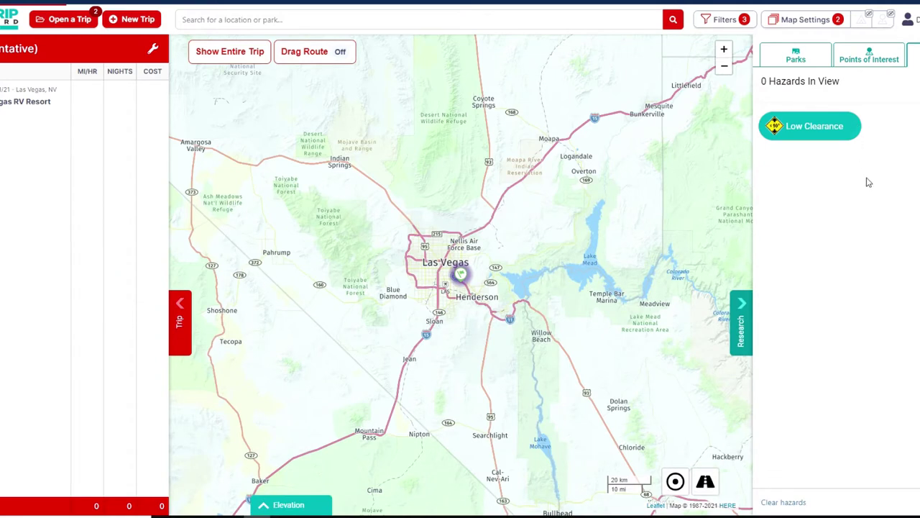
{"action": "left_click", "coordinate": [816, 57]}
{"action": "left_click", "coordinate": [742, 303]}
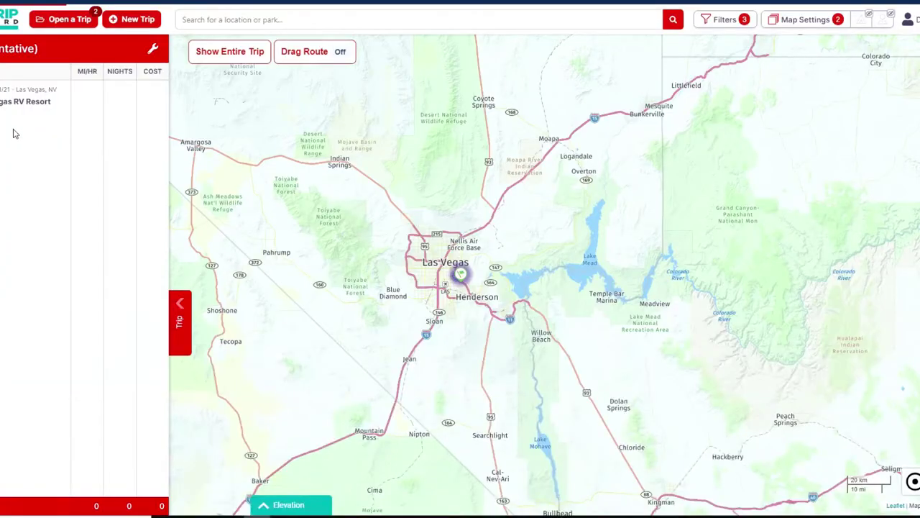
- Look at the actions available for the Las Vegas RV resort stop and open the list of trip tools
{"action": "mouse_move", "coordinate": [43, 99]}
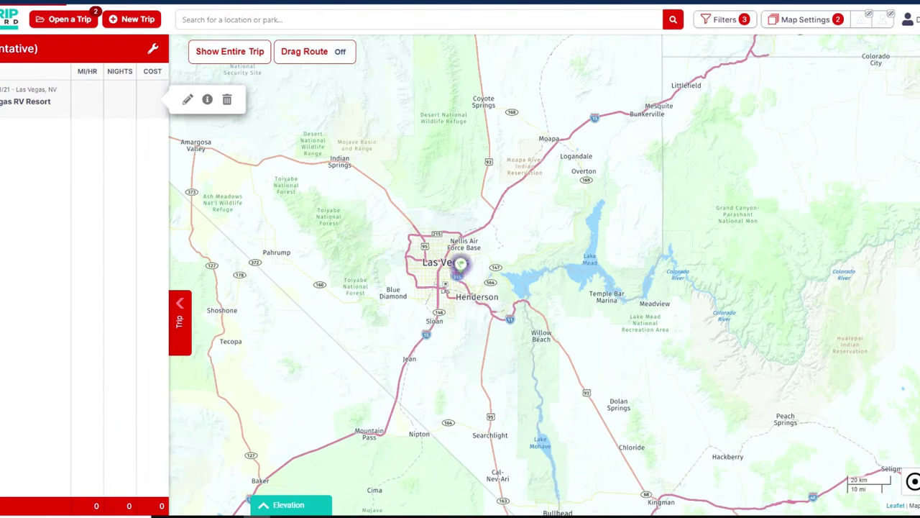
{"action": "left_click", "coordinate": [153, 49]}
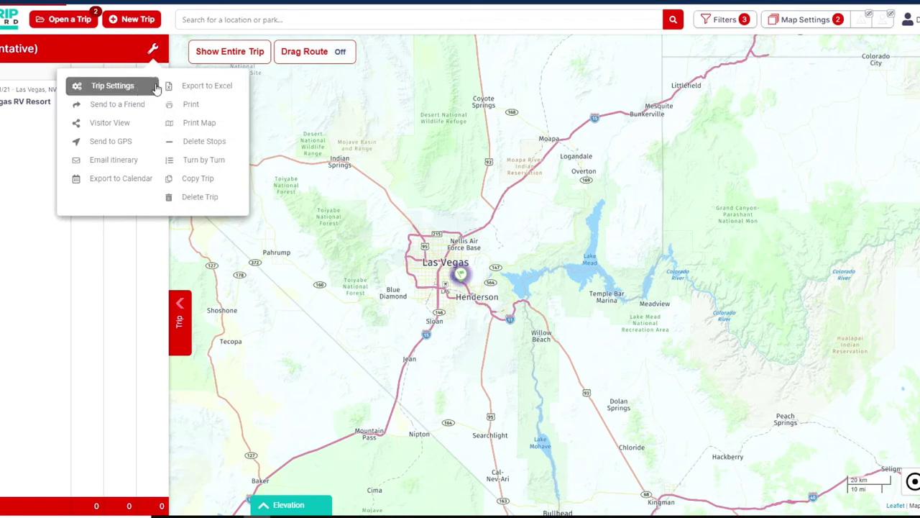
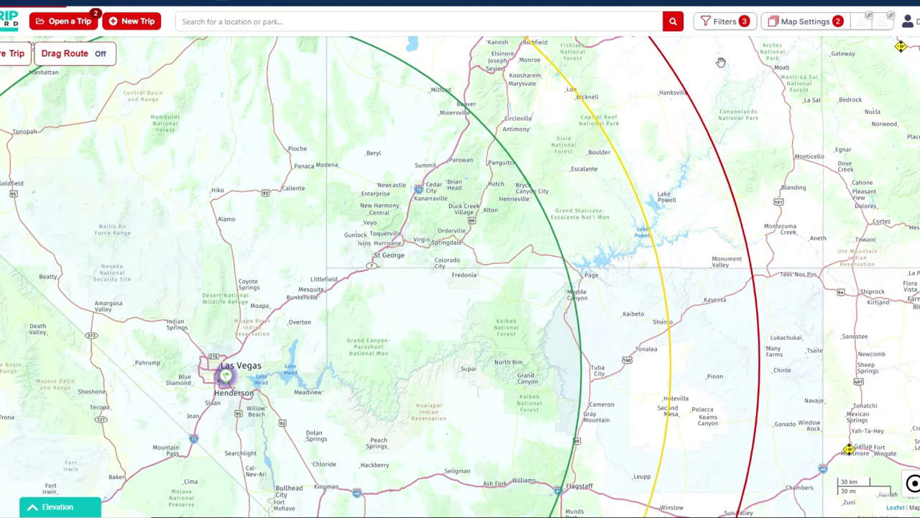
- Display campgrounds on the map and locate the ones around Hurricane, Utah, northeast of Las Vegas
{"action": "left_click", "coordinate": [861, 26]}
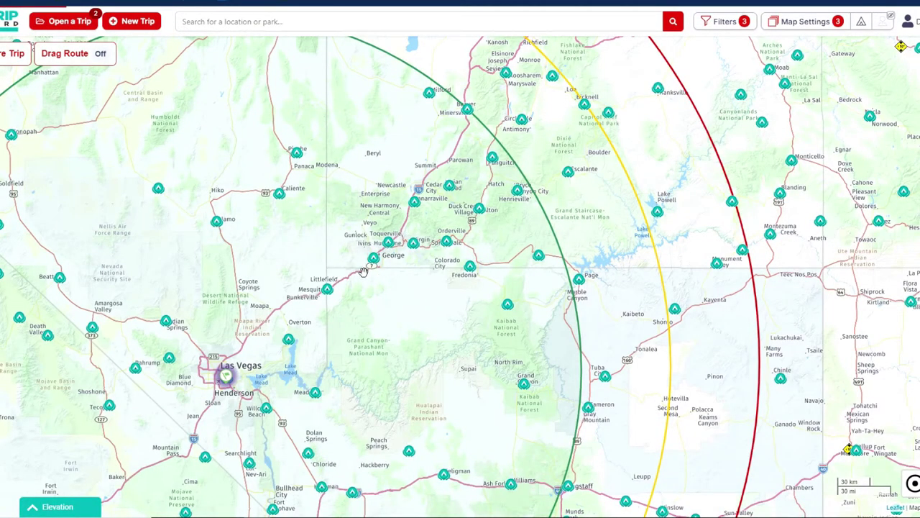
{"action": "scroll", "coordinate": [407, 274], "scroll_direction": "up", "scroll_amount": 2}
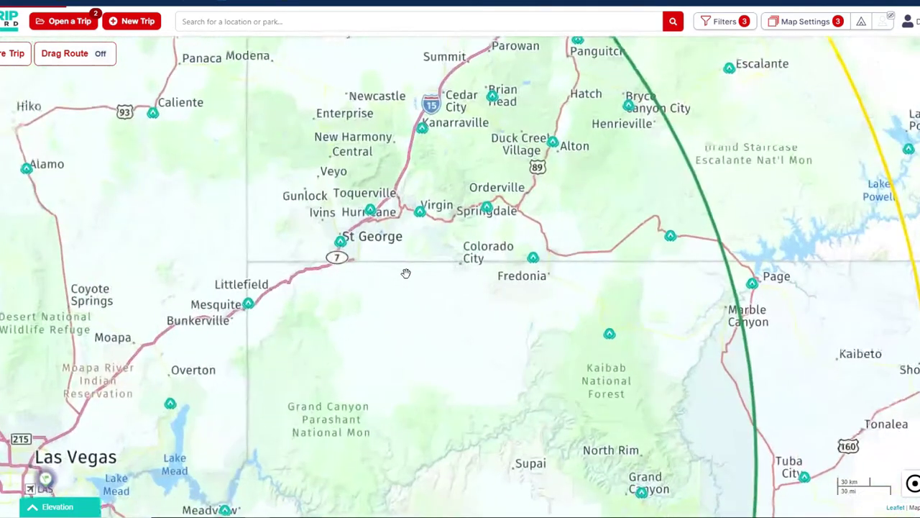
{"action": "scroll", "coordinate": [426, 301], "scroll_direction": "up", "scroll_amount": 1}
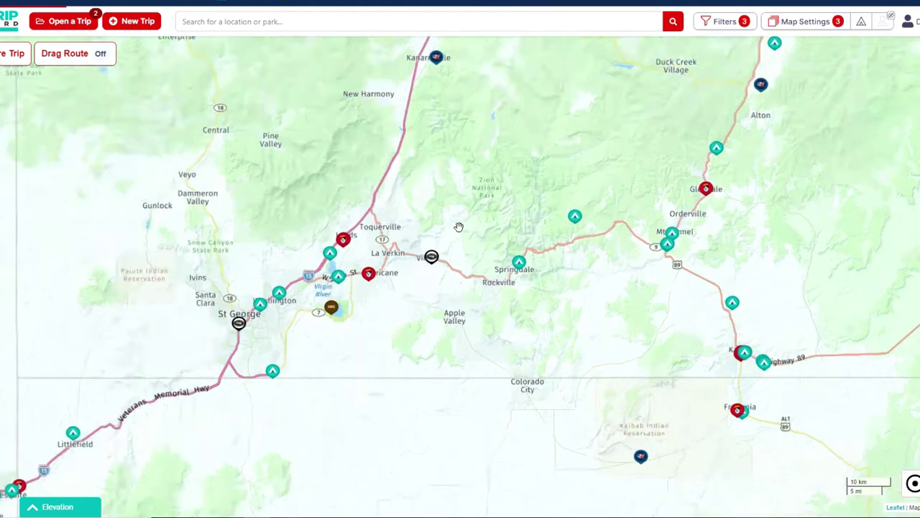
{"action": "scroll", "coordinate": [457, 227], "scroll_direction": "up", "scroll_amount": 1}
{"action": "left_click_drag", "start_coordinate": [456, 230], "coordinate": [527, 232]}
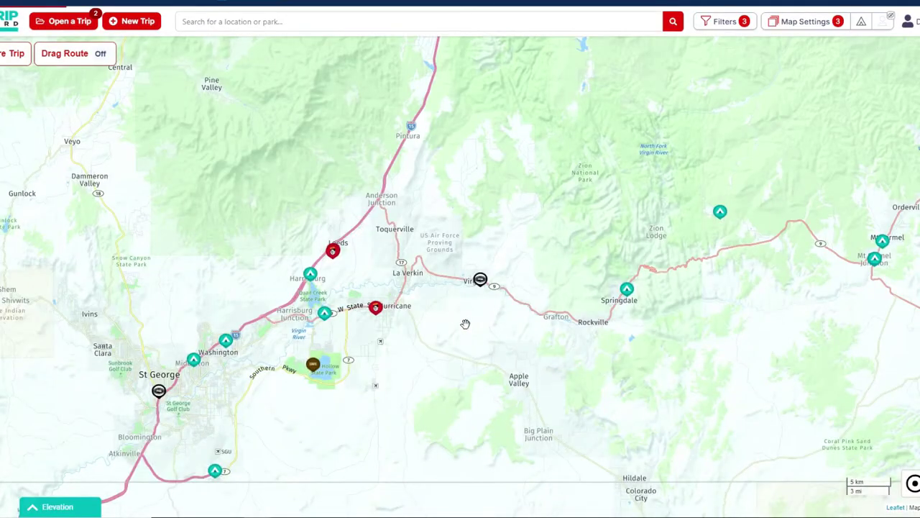
{"action": "left_click_drag", "start_coordinate": [465, 325], "coordinate": [492, 281]}
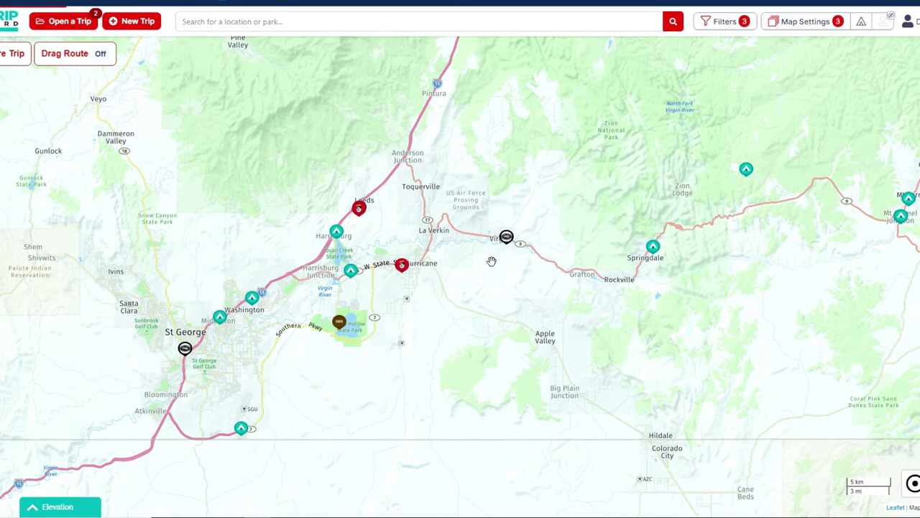
{"action": "left_click_drag", "start_coordinate": [487, 263], "coordinate": [594, 245]}
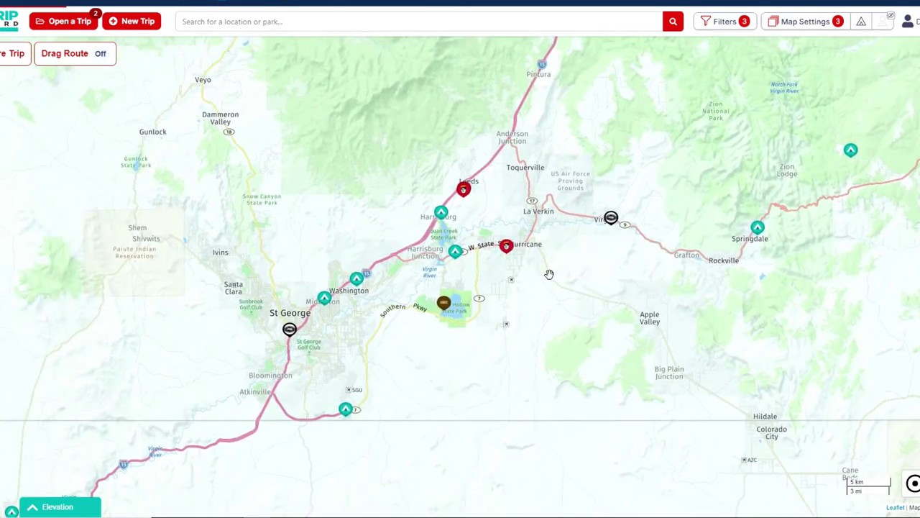
{"action": "scroll", "coordinate": [549, 275], "scroll_direction": "up", "scroll_amount": 1}
{"action": "left_click_drag", "start_coordinate": [513, 276], "coordinate": [556, 283]}
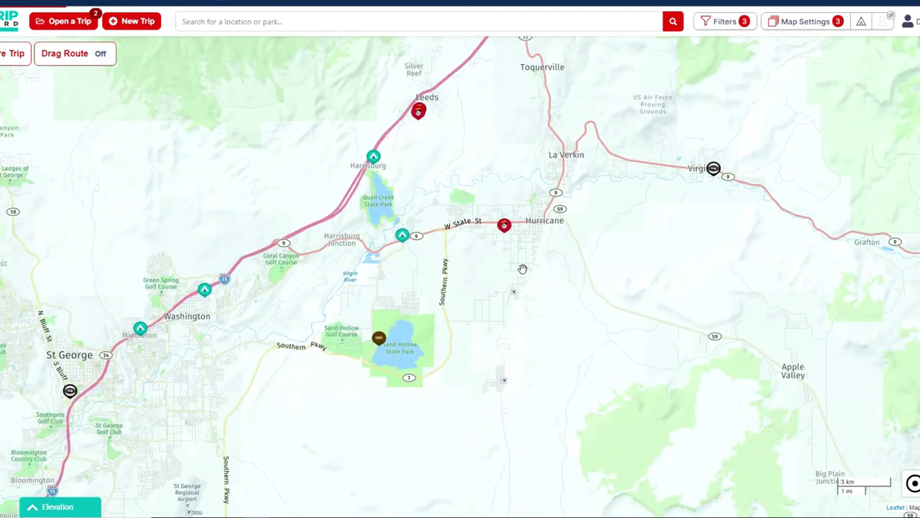
- Check the summary card of WillowWind RV Park in Hurricane, Utah, and close it
{"action": "left_click", "coordinate": [504, 226]}
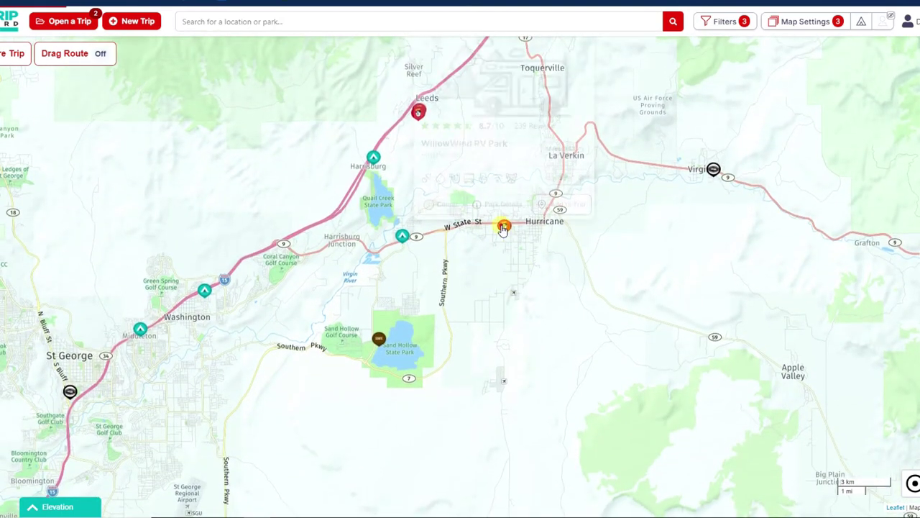
{"action": "scroll", "coordinate": [532, 255], "scroll_direction": "up", "scroll_amount": 1}
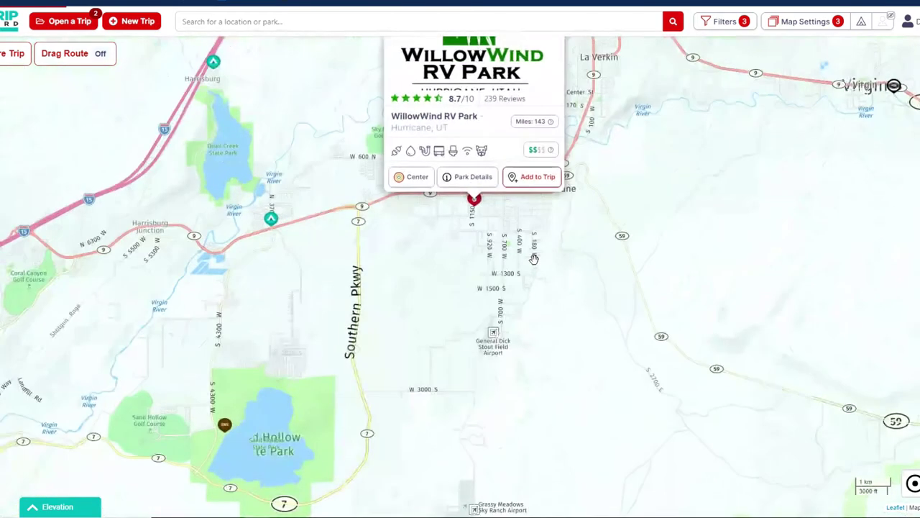
{"action": "scroll", "coordinate": [532, 257], "scroll_direction": "down", "scroll_amount": 1}
{"action": "left_click_drag", "start_coordinate": [534, 259], "coordinate": [565, 319]}
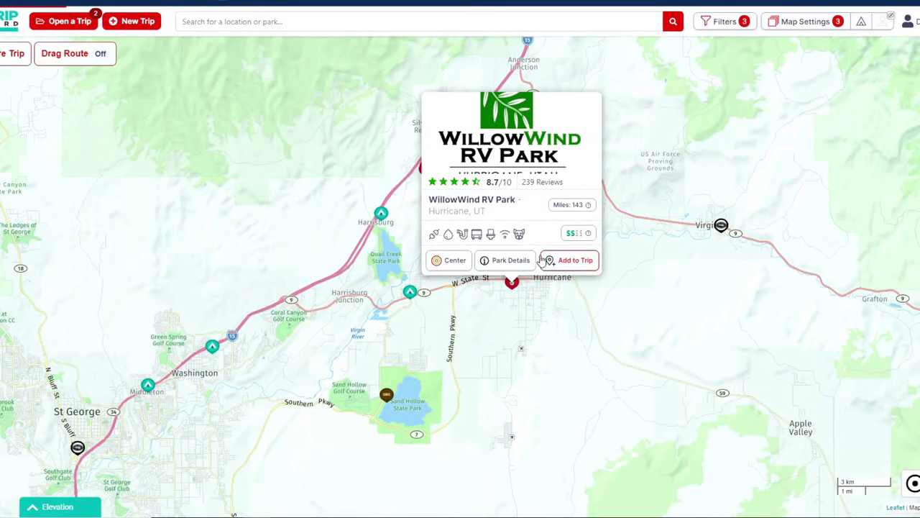
{"action": "left_click", "coordinate": [525, 312]}
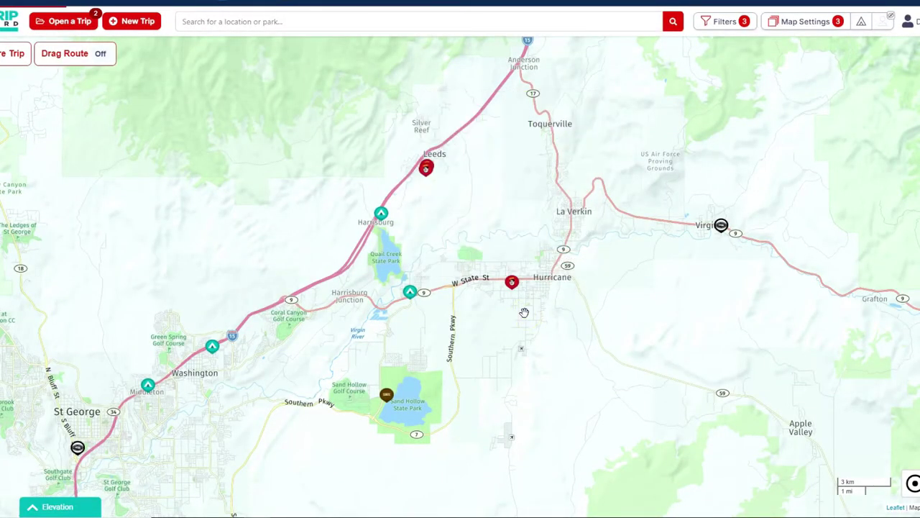
- Compare the summary cards of the nearby Zion Gate RV Resort, Quail Creek RV Resort and Zion West RV Park
{"action": "left_click", "coordinate": [408, 293]}
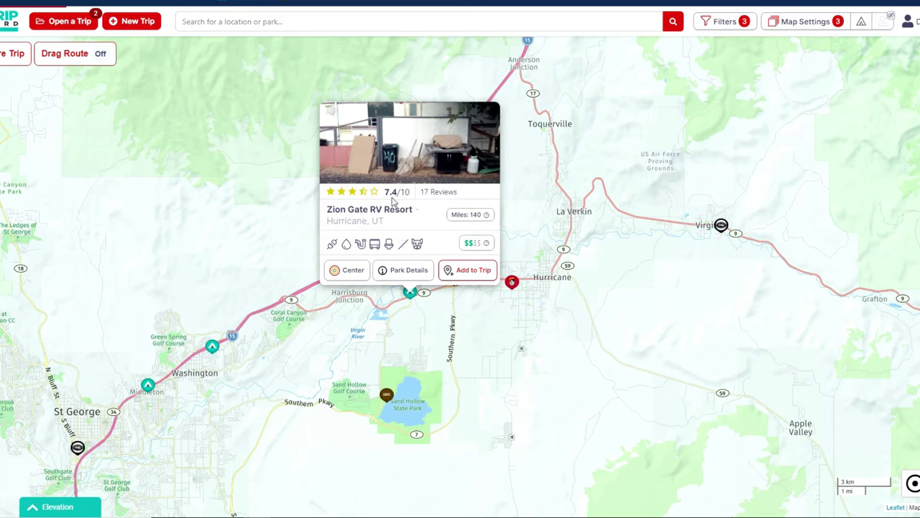
{"action": "left_click", "coordinate": [452, 318]}
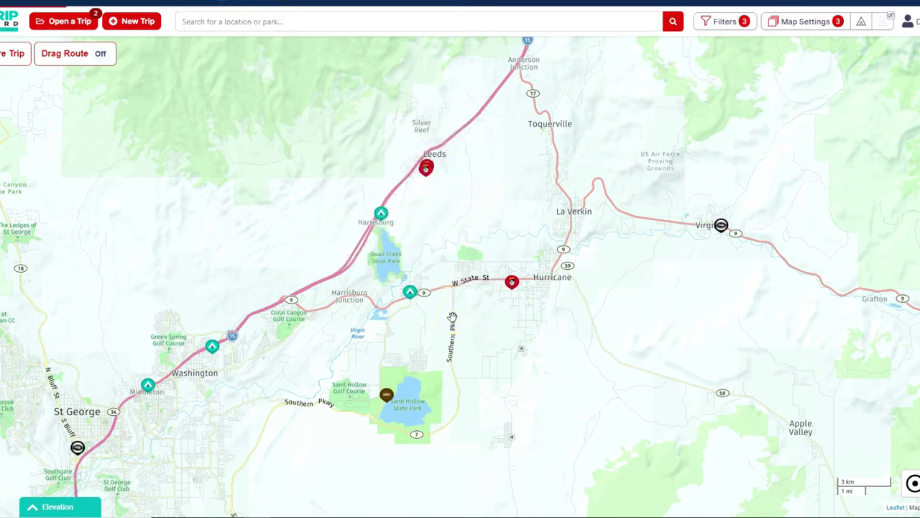
{"action": "left_click", "coordinate": [381, 212]}
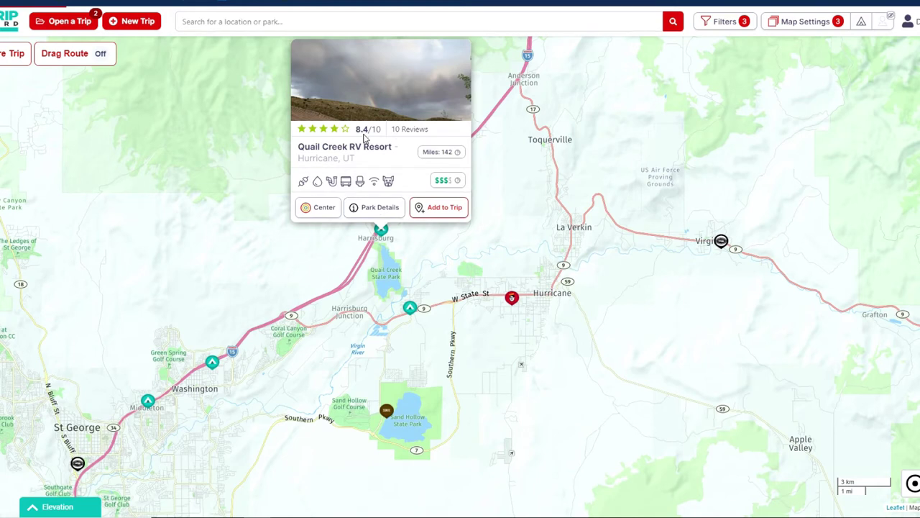
{"action": "left_click", "coordinate": [507, 193]}
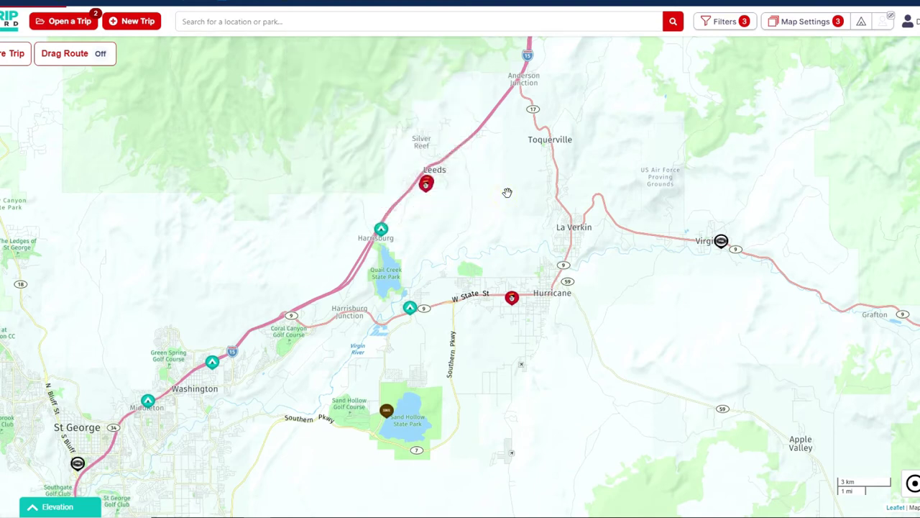
{"action": "left_click", "coordinate": [426, 187]}
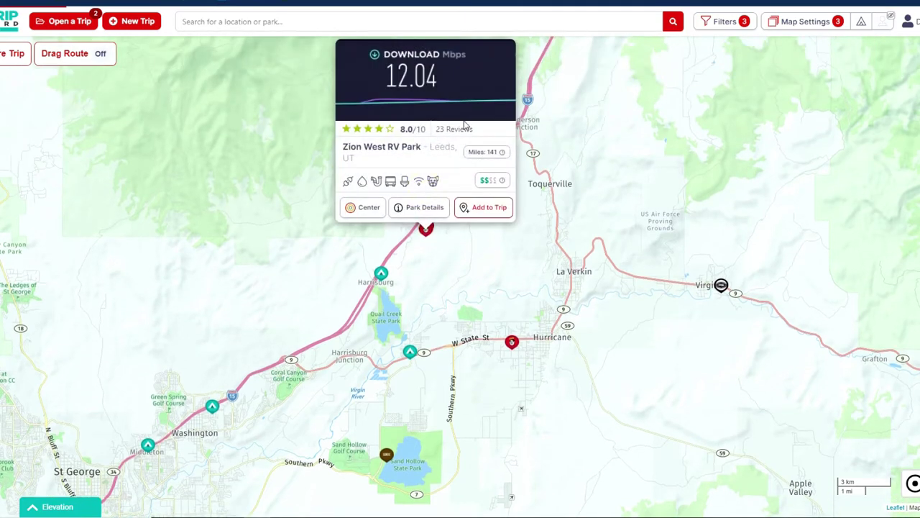
{"action": "left_click", "coordinate": [465, 246]}
- Open the full park details of WillowWind RV Park and browse its photos
{"action": "left_click_drag", "start_coordinate": [492, 386], "coordinate": [464, 324]}
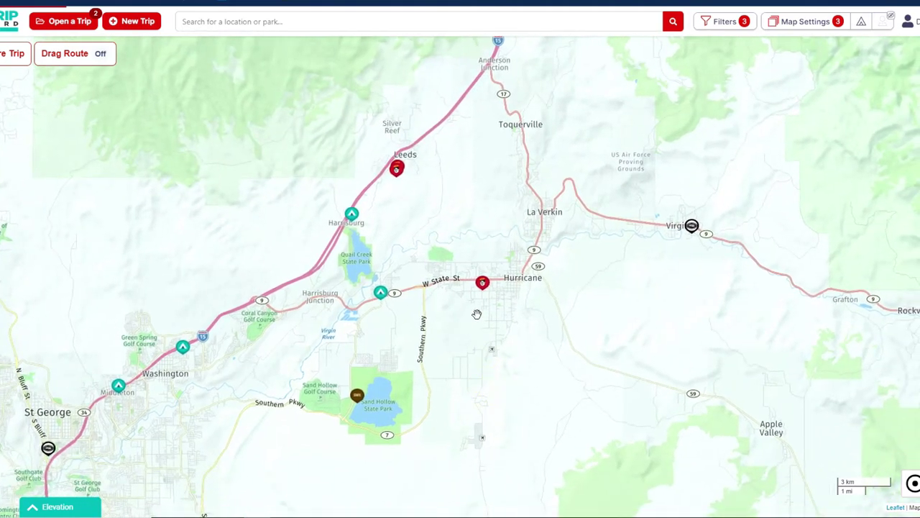
{"action": "left_click", "coordinate": [483, 285]}
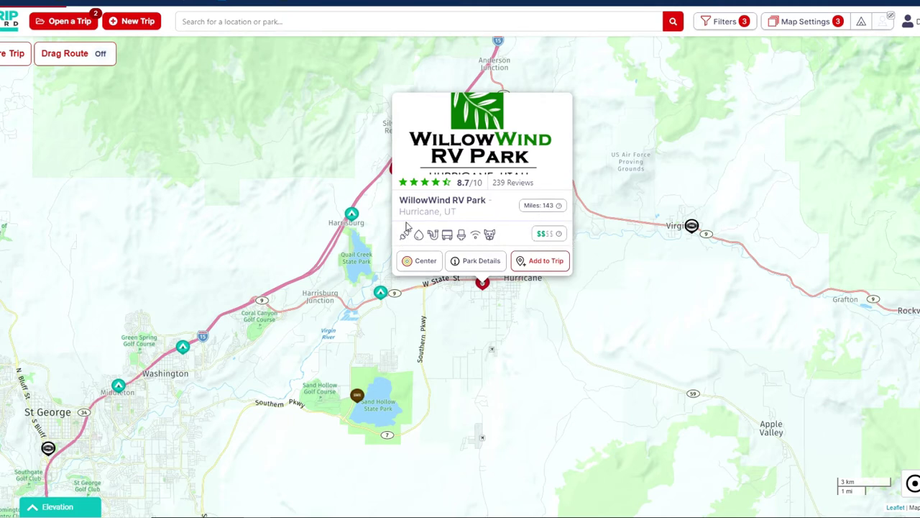
{"action": "left_click", "coordinate": [482, 263]}
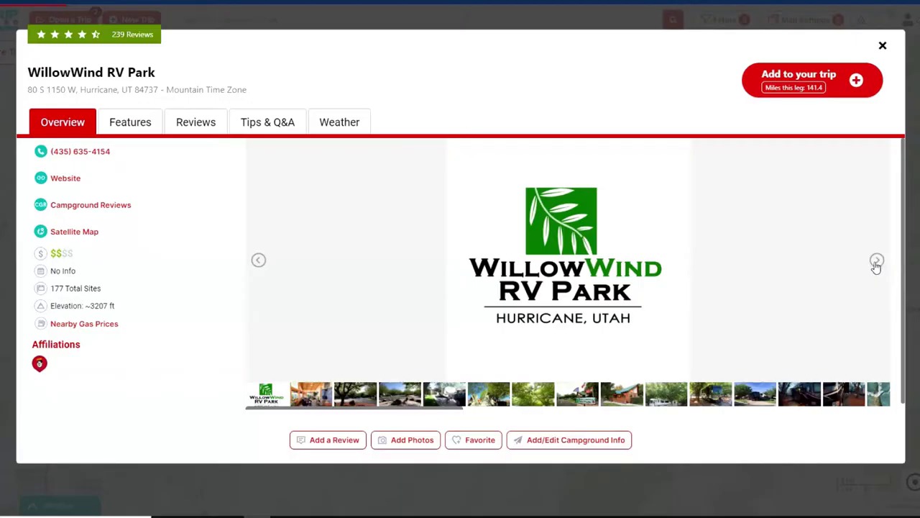
{"action": "left_click", "coordinate": [877, 266]}
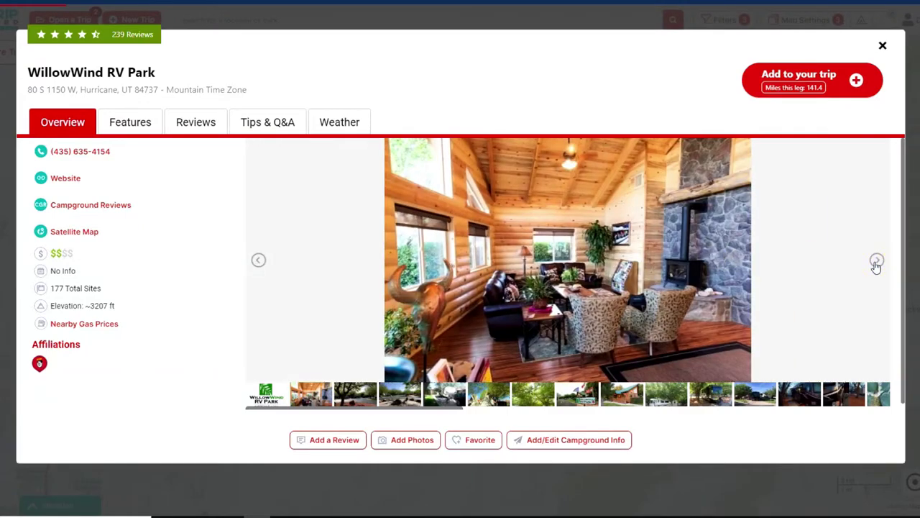
{"action": "left_click", "coordinate": [877, 266]}
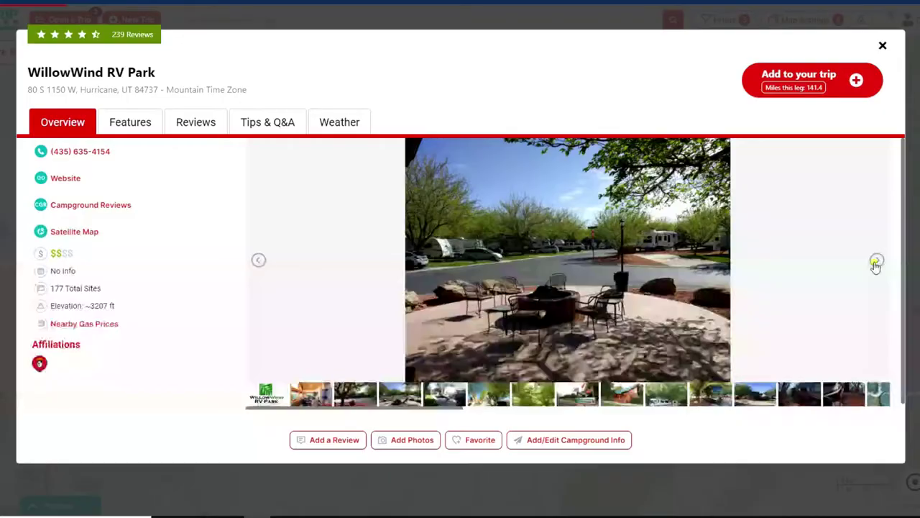
{"action": "left_click", "coordinate": [876, 263]}
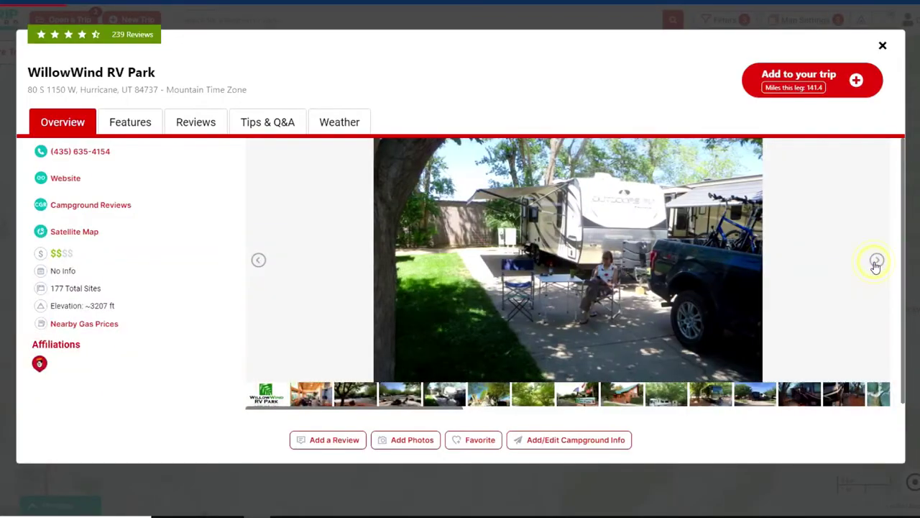
{"action": "left_click", "coordinate": [875, 263]}
{"action": "left_click", "coordinate": [876, 263]}
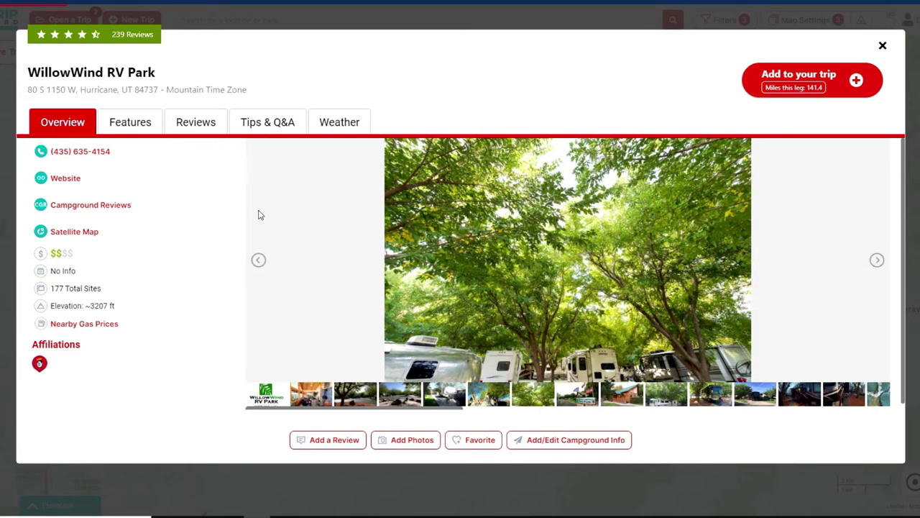
- Review WillowWind RV Park's features, guest reviews, tips and weather information
{"action": "left_click", "coordinate": [120, 124]}
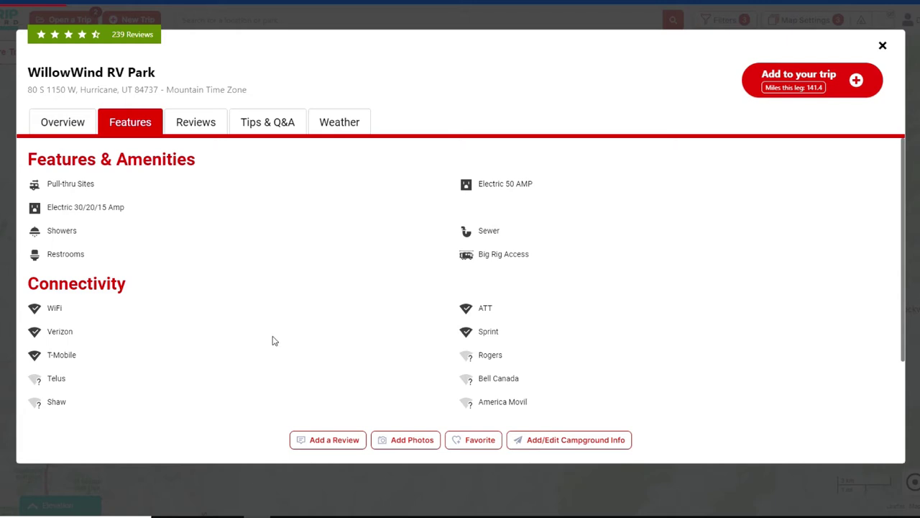
{"action": "left_click", "coordinate": [200, 127]}
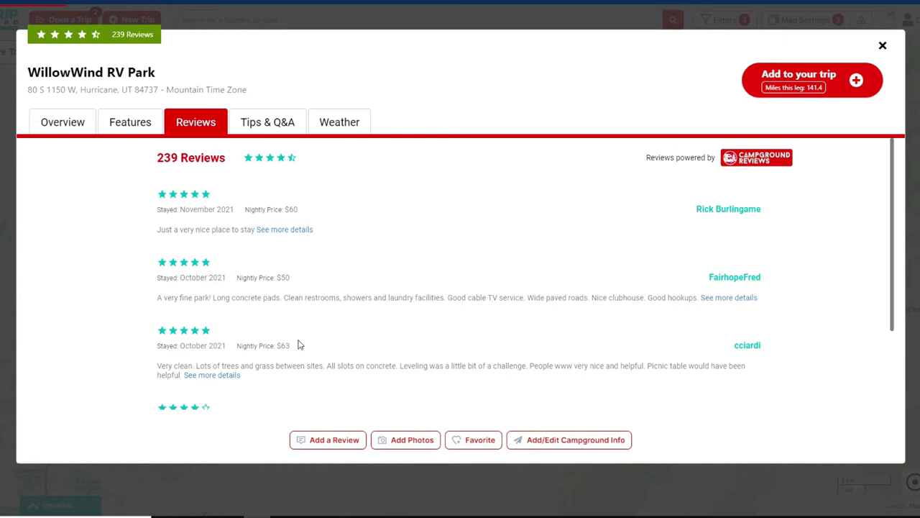
{"action": "left_click", "coordinate": [265, 126]}
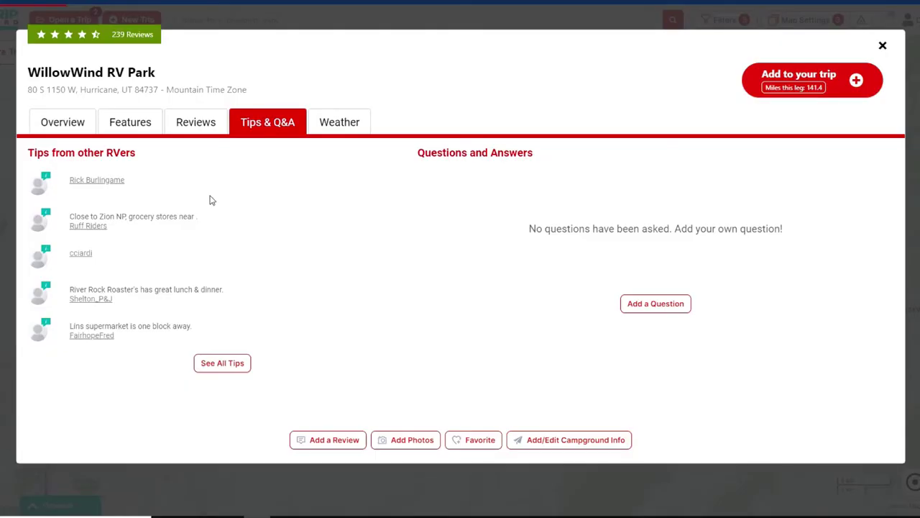
{"action": "left_click", "coordinate": [341, 122]}
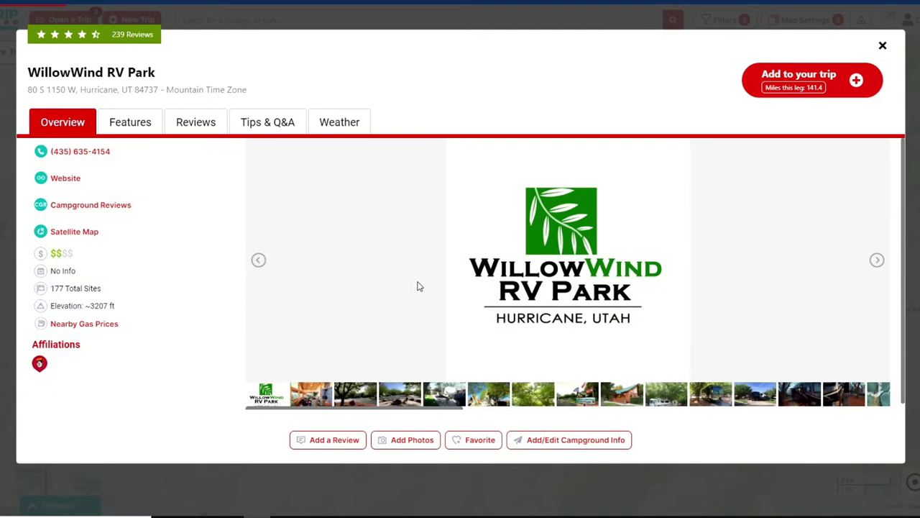
- Add WillowWind RV Park to the trip as the last stop with a stay of 14 nights
{"action": "left_click", "coordinate": [789, 79]}
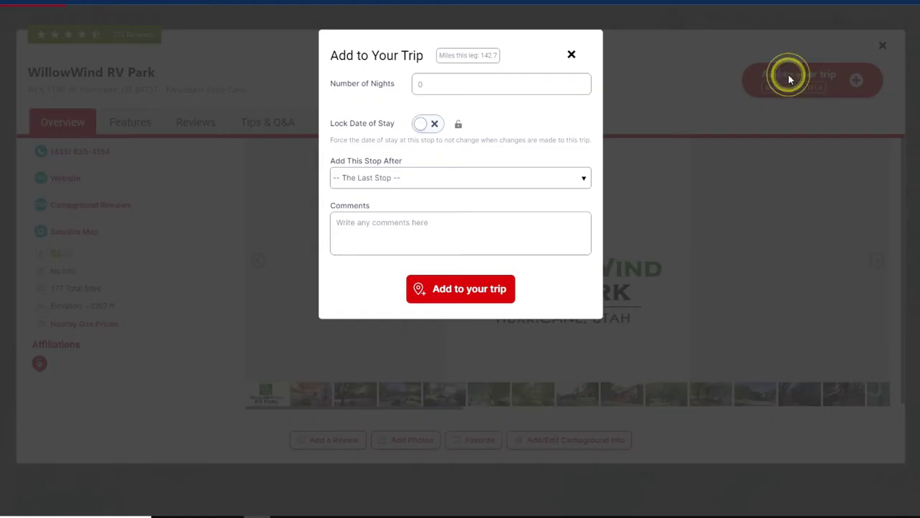
{"action": "left_click", "coordinate": [441, 84]}
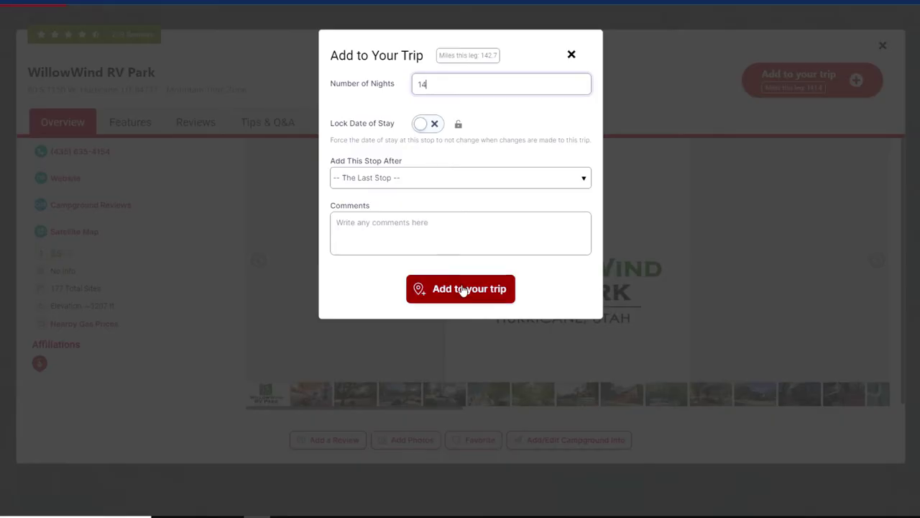
{"action": "left_click", "coordinate": [462, 288]}
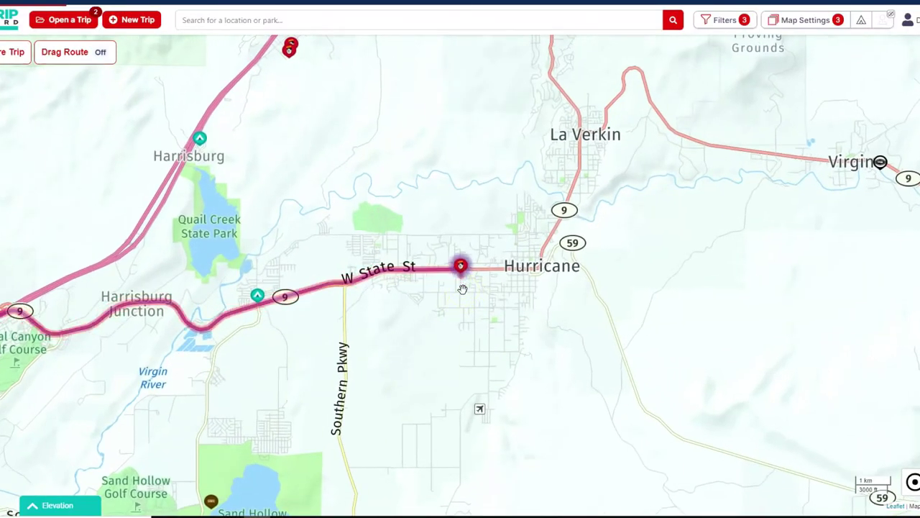
- Hide the campgrounds on the map and bring the whole Las Vegas to Hurricane route into view
{"action": "scroll", "coordinate": [426, 276], "scroll_direction": "down", "scroll_amount": 5}
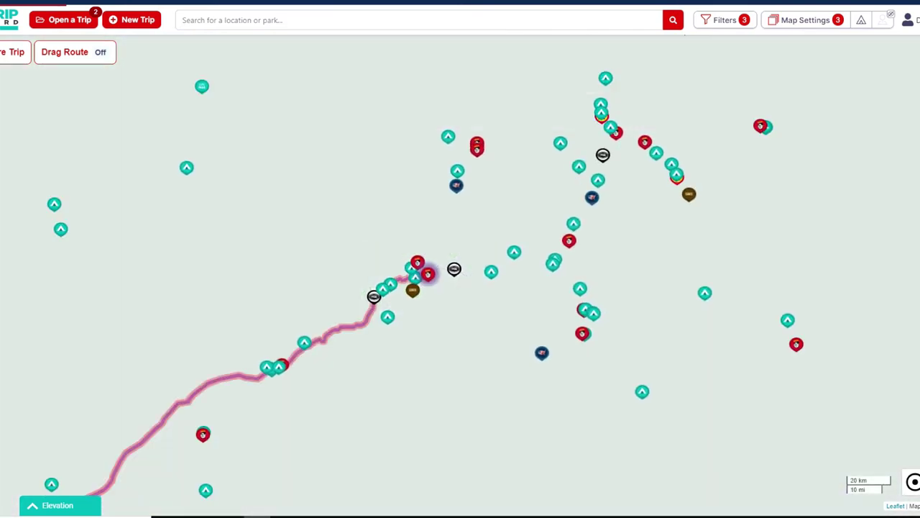
{"action": "left_click", "coordinate": [862, 21]}
{"action": "scroll", "coordinate": [566, 348], "scroll_direction": "down", "scroll_amount": 1}
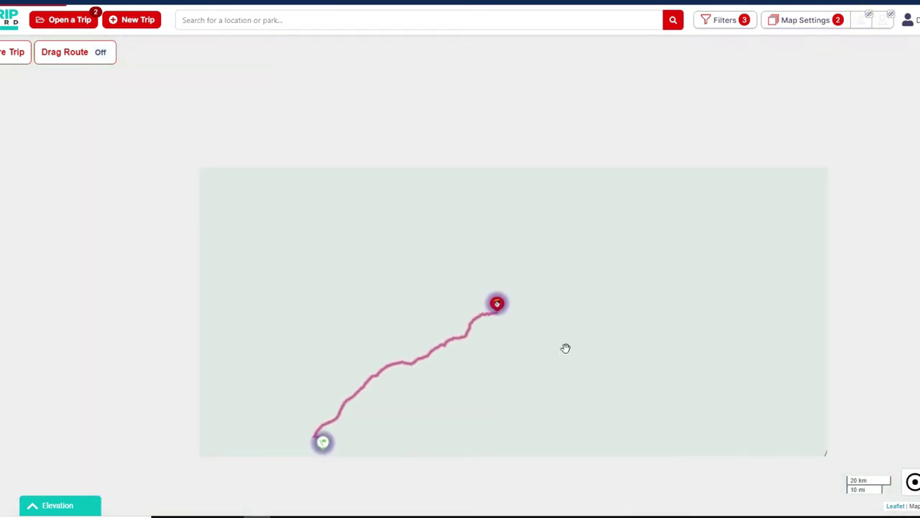
{"action": "scroll", "coordinate": [541, 378], "scroll_direction": "down", "scroll_amount": 1}
{"action": "scroll", "coordinate": [541, 378], "scroll_direction": "down", "scroll_amount": 2}
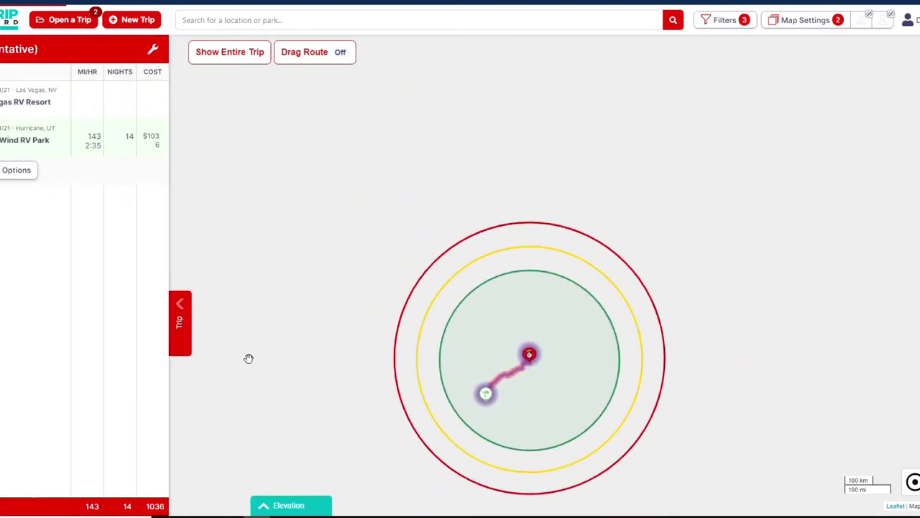
{"action": "scroll", "coordinate": [474, 393], "scroll_direction": "up", "scroll_amount": 1}
{"action": "left_click_drag", "start_coordinate": [551, 410], "coordinate": [524, 381]}
{"action": "scroll", "coordinate": [518, 328], "scroll_direction": "up", "scroll_amount": 1}
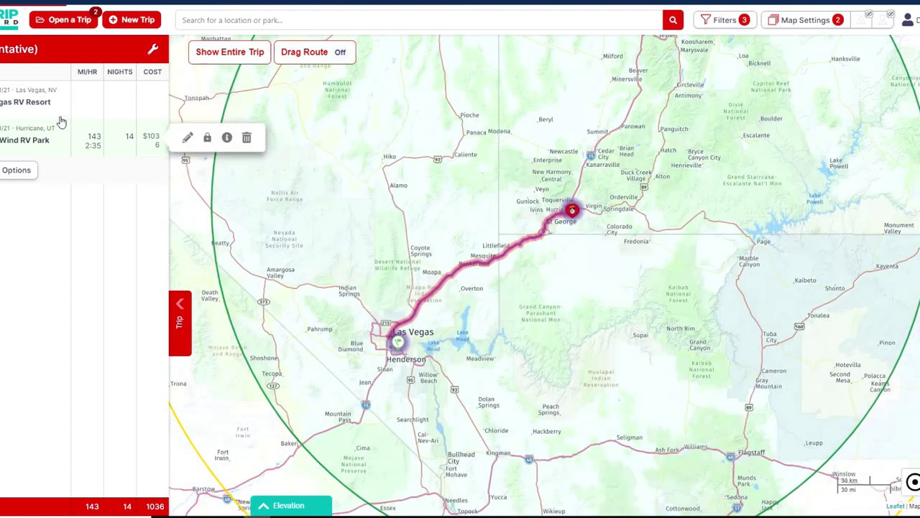
- Examine the two trip stops and the green, yellow and red driving-distance circles around Hurricane, Utah
{"action": "mouse_move", "coordinate": [36, 110]}
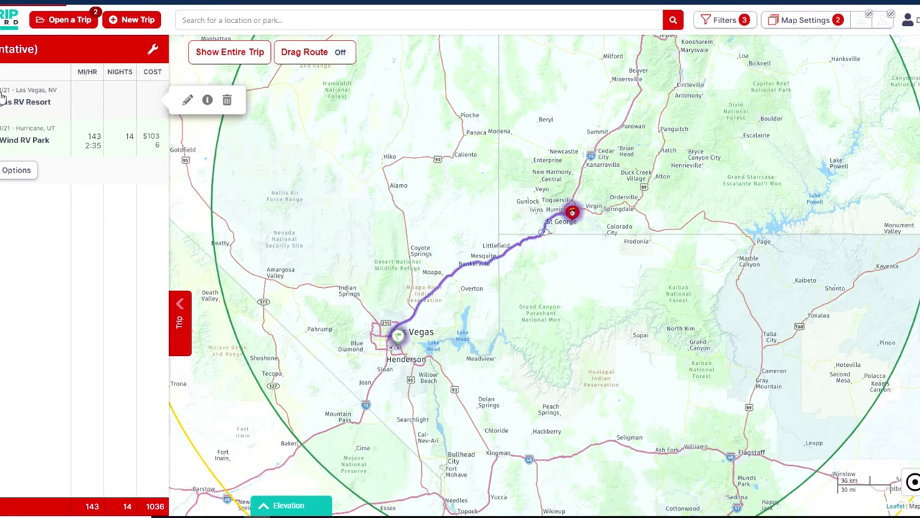
{"action": "mouse_move", "coordinate": [15, 144]}
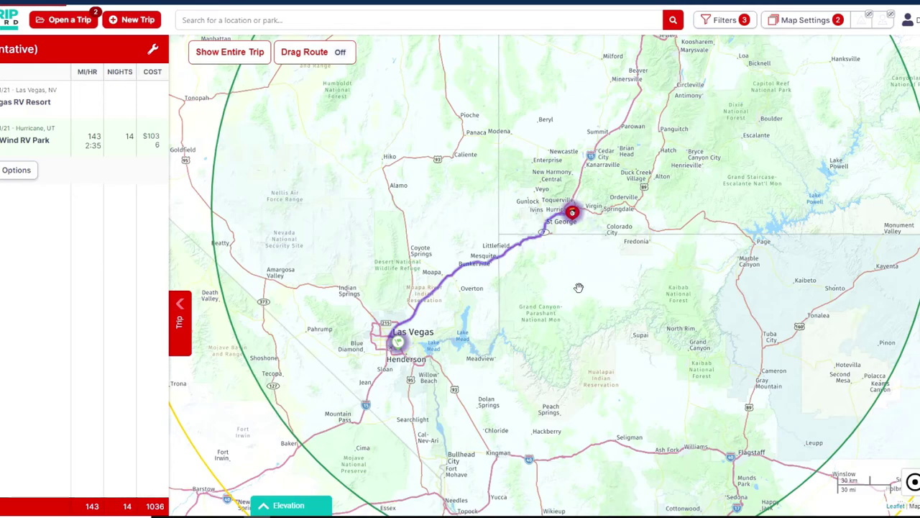
{"action": "scroll", "coordinate": [578, 288], "scroll_direction": "down", "scroll_amount": 2}
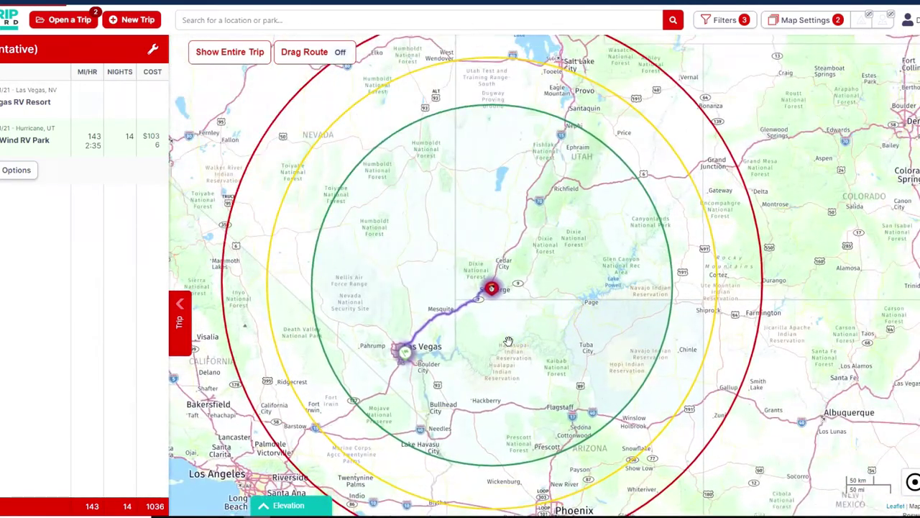
{"action": "scroll", "coordinate": [507, 341], "scroll_direction": "down", "scroll_amount": 1}
{"action": "scroll", "coordinate": [508, 341], "scroll_direction": "down", "scroll_amount": 1}
{"action": "scroll", "coordinate": [530, 325], "scroll_direction": "up", "scroll_amount": 2}
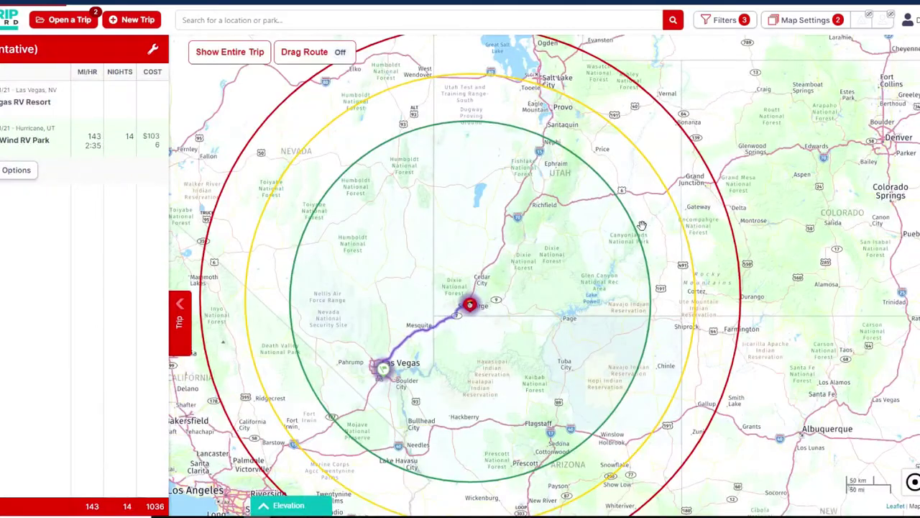
{"action": "left_click_drag", "start_coordinate": [642, 225], "coordinate": [597, 195]}
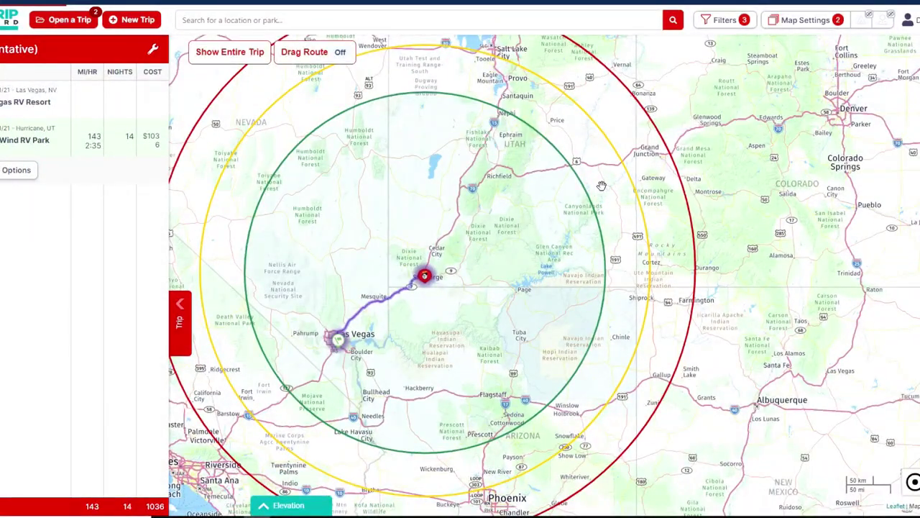
- Locate Moab, Utah, between the green and yellow distance circles and display the campgrounds around it
{"action": "scroll", "coordinate": [576, 195], "scroll_direction": "up", "scroll_amount": 1}
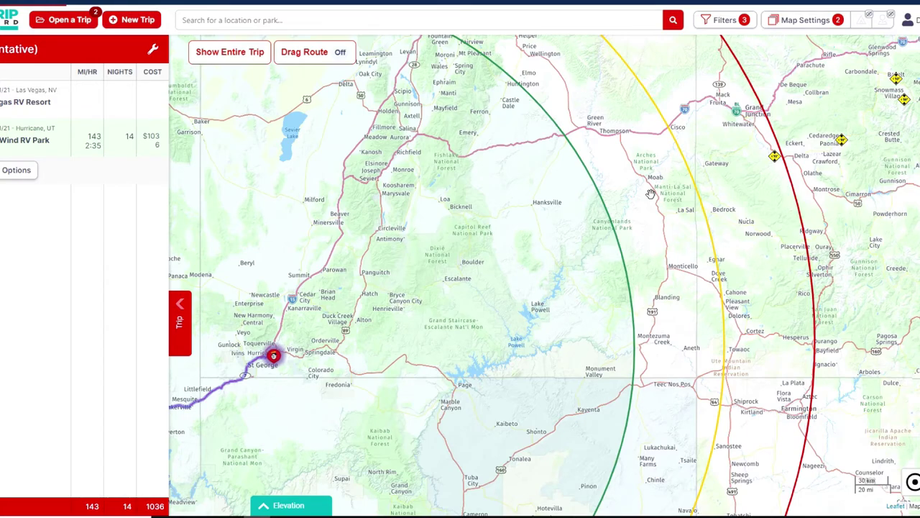
{"action": "scroll", "coordinate": [649, 195], "scroll_direction": "up", "scroll_amount": 1}
{"action": "left_click_drag", "start_coordinate": [650, 194], "coordinate": [637, 280]}
{"action": "scroll", "coordinate": [620, 244], "scroll_direction": "up", "scroll_amount": 1}
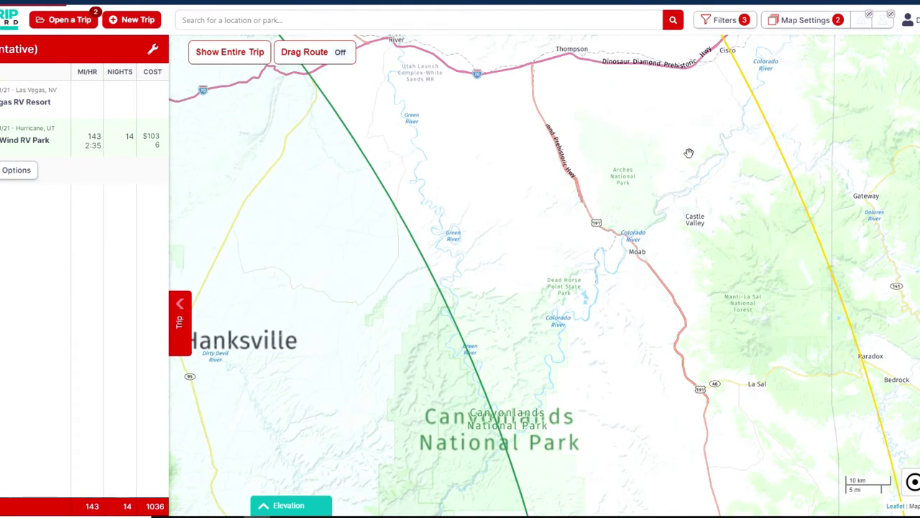
{"action": "left_click", "coordinate": [861, 21]}
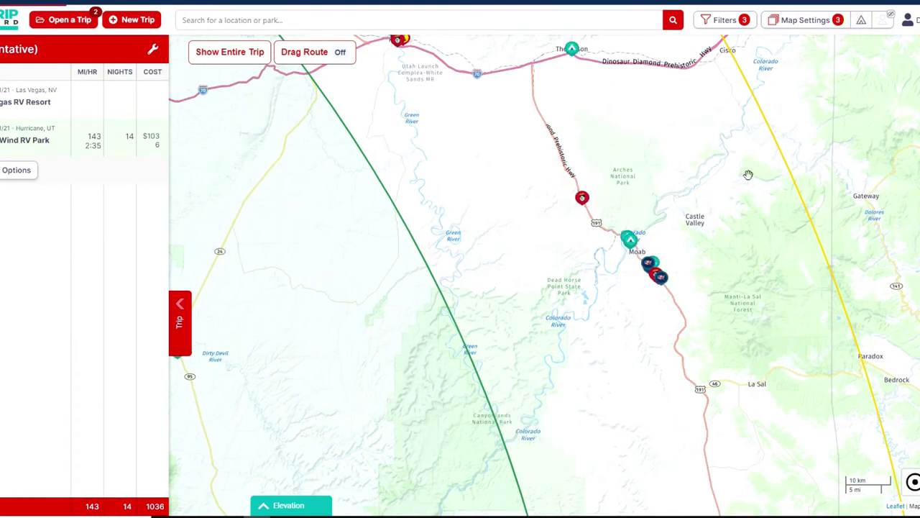
{"action": "scroll", "coordinate": [651, 288], "scroll_direction": "up", "scroll_amount": 1}
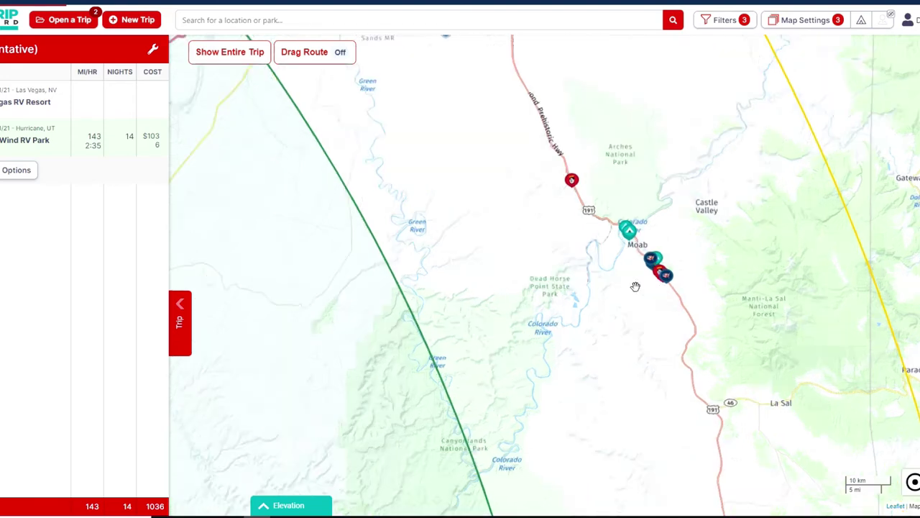
{"action": "scroll", "coordinate": [623, 270], "scroll_direction": "up", "scroll_amount": 1}
{"action": "mouse_move", "coordinate": [623, 270]}
{"action": "left_mouse_down"}
{"action": "mouse_move", "coordinate": [596, 277]}
{"action": "mouse_move", "coordinate": [600, 347]}
{"action": "left_mouse_up"}
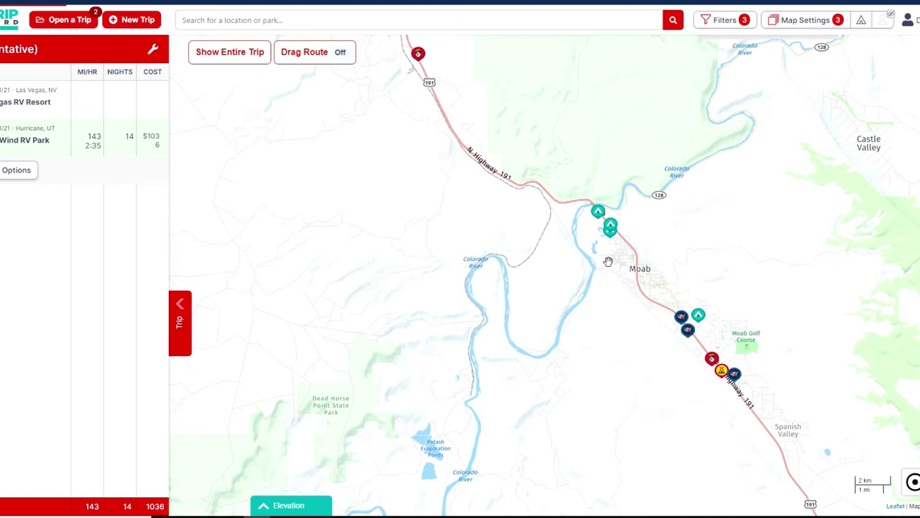
{"action": "scroll", "coordinate": [616, 259], "scroll_direction": "up", "scroll_amount": 1}
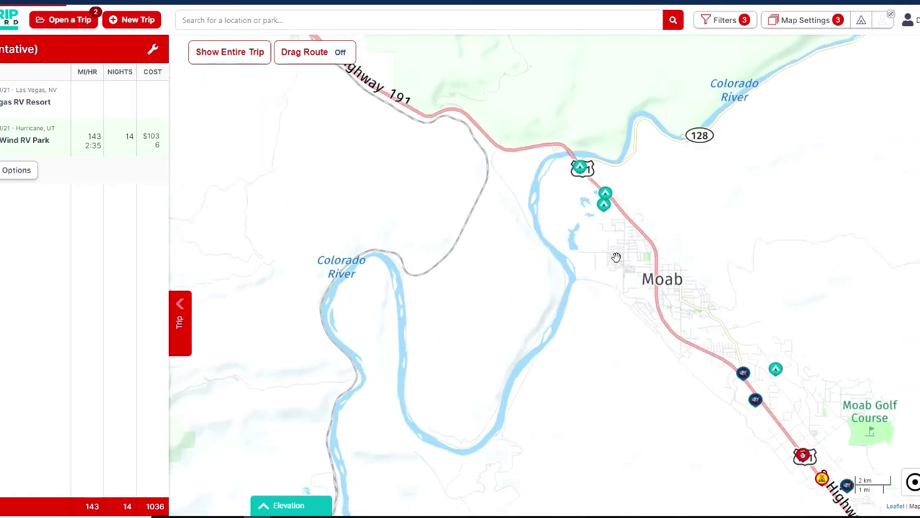
- Compare the summary cards of Moab Valley RV Resort, Slickrock Campground and Portal RV Resort and Campground northwest of Moab
{"action": "left_click", "coordinate": [579, 164]}
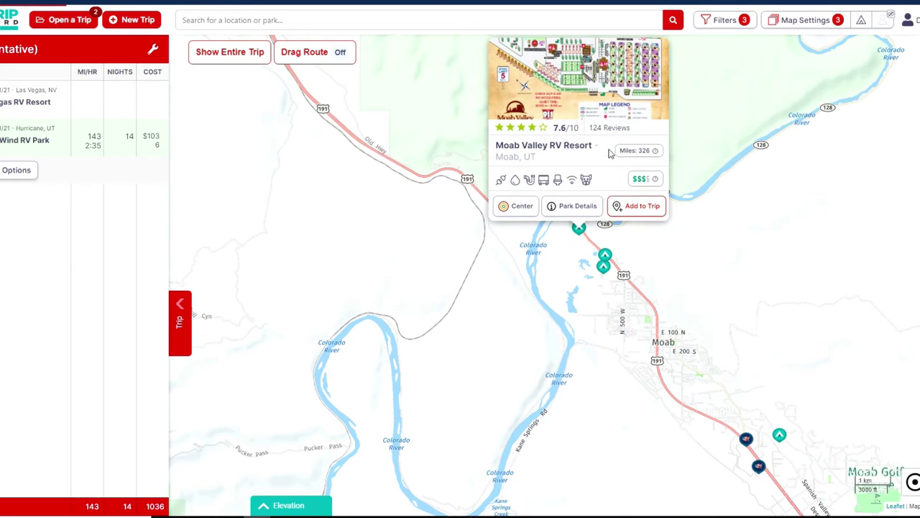
{"action": "left_click", "coordinate": [606, 257]}
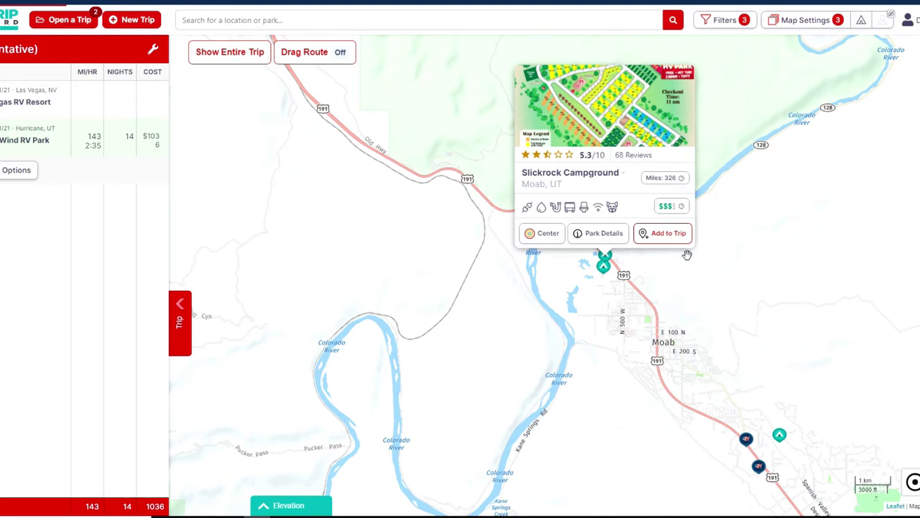
{"action": "left_click", "coordinate": [684, 278]}
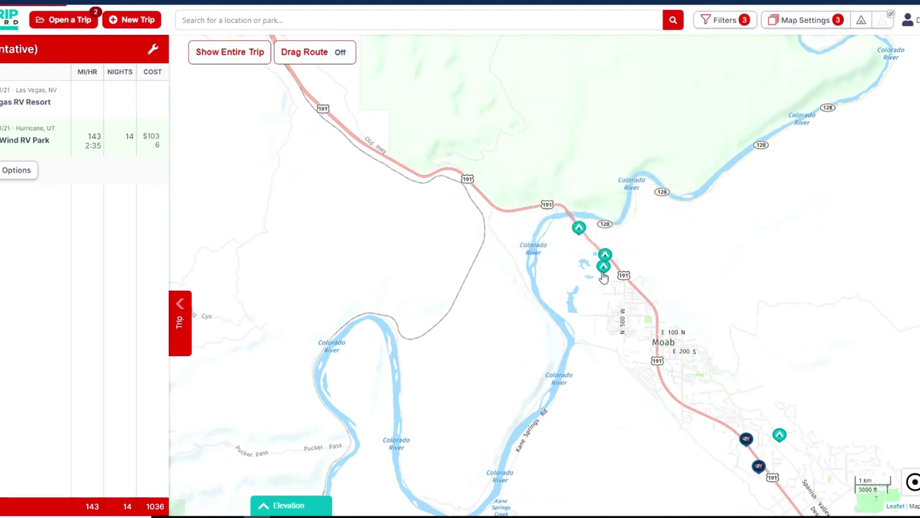
{"action": "left_click", "coordinate": [603, 273]}
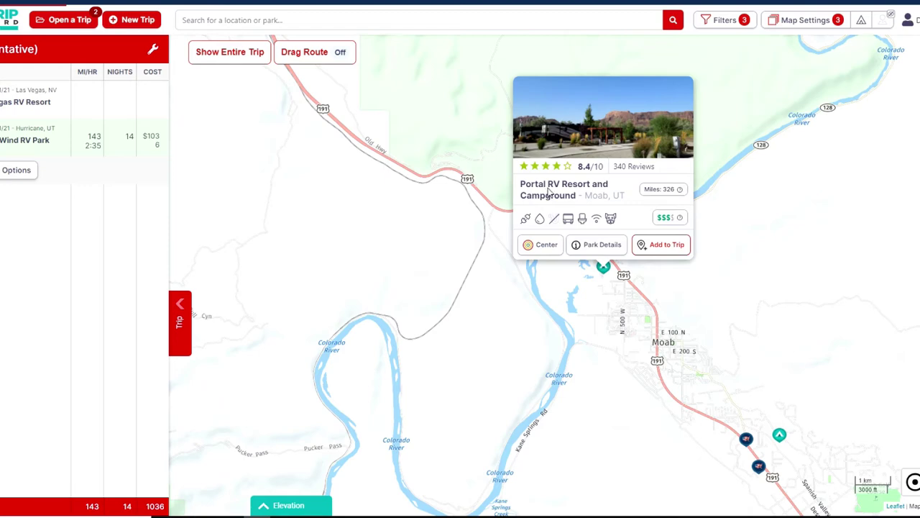
{"action": "left_click", "coordinate": [764, 265]}
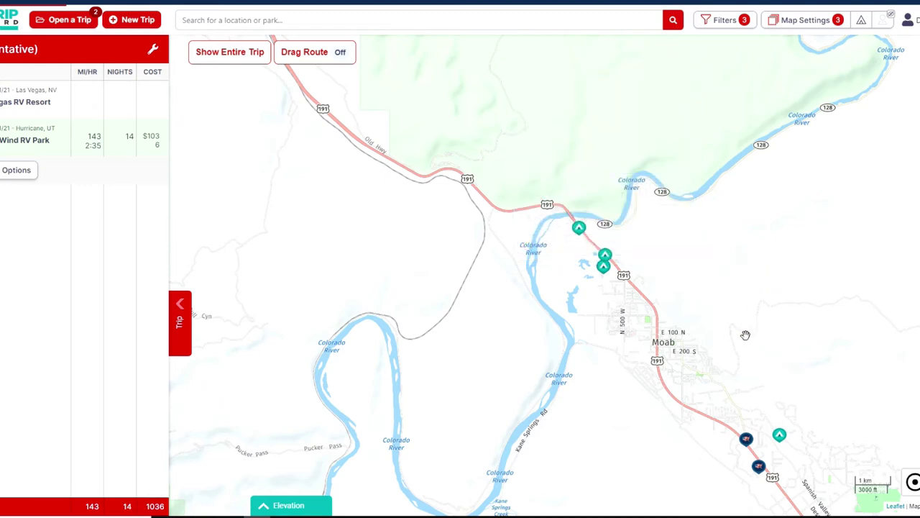
- Compare the summary cards of ACT Campground, Moab Rim RV Campark & Cabins and Spanish Trail RV Park southeast of Moab
{"action": "left_click", "coordinate": [746, 440]}
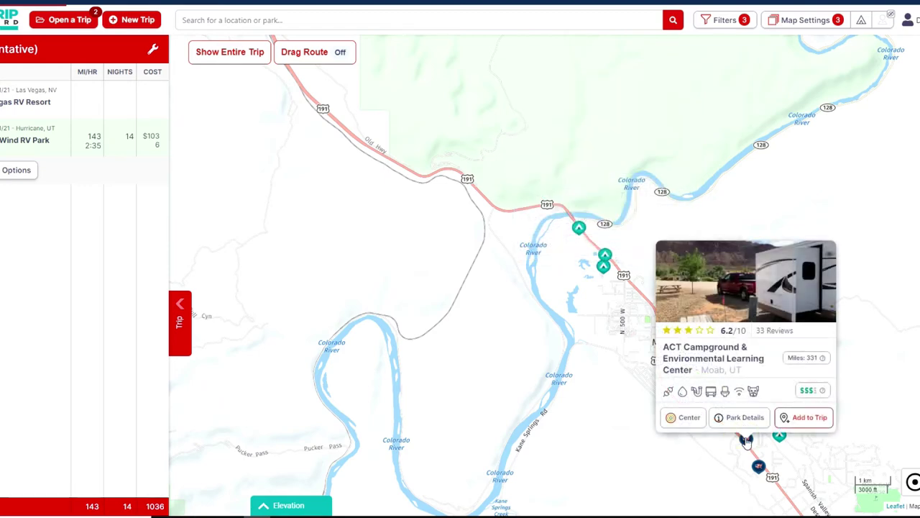
{"action": "left_click_drag", "start_coordinate": [719, 467], "coordinate": [669, 350]}
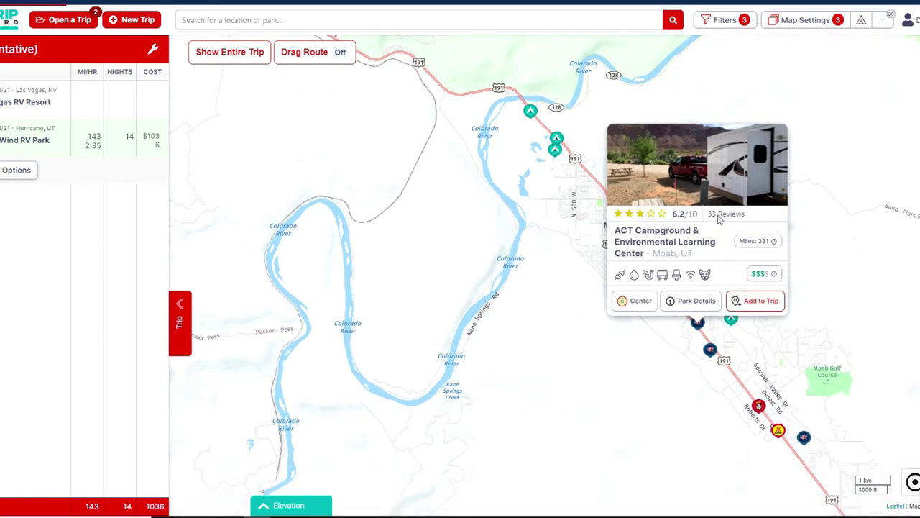
{"action": "left_click", "coordinate": [684, 365]}
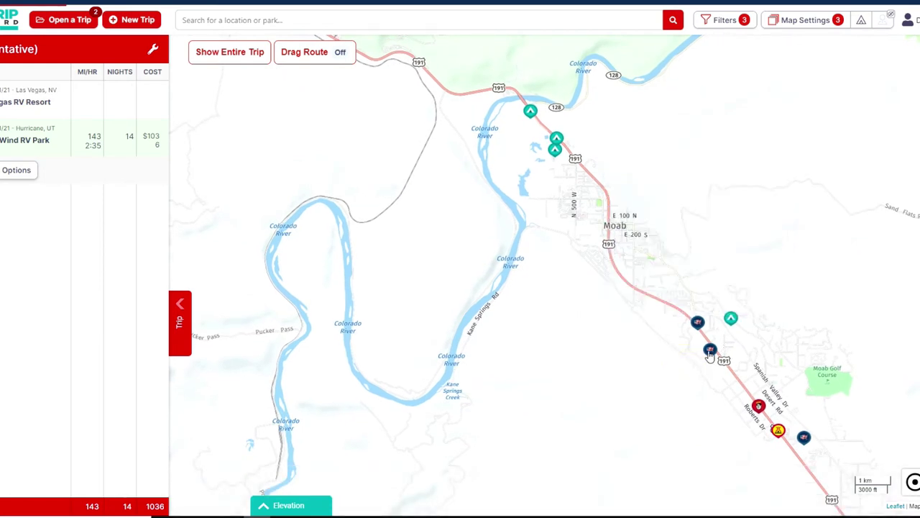
{"action": "left_click", "coordinate": [710, 351]}
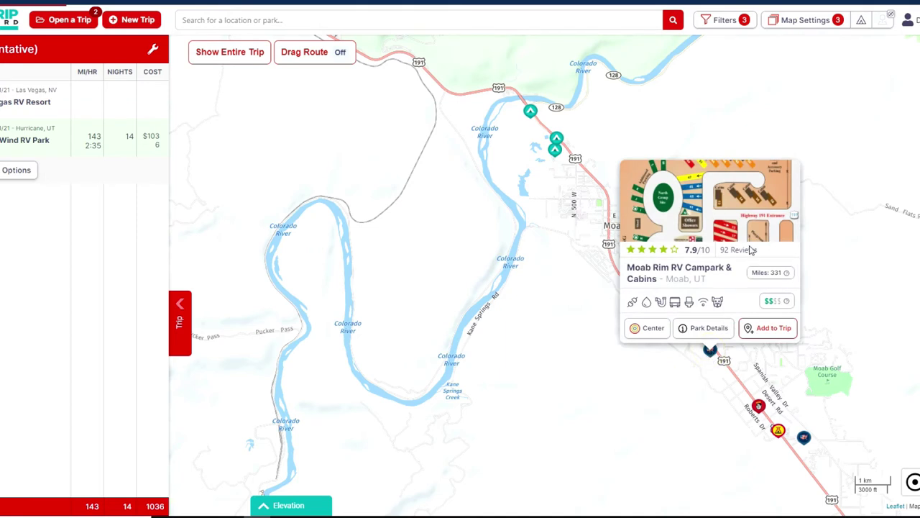
{"action": "left_click", "coordinate": [697, 382]}
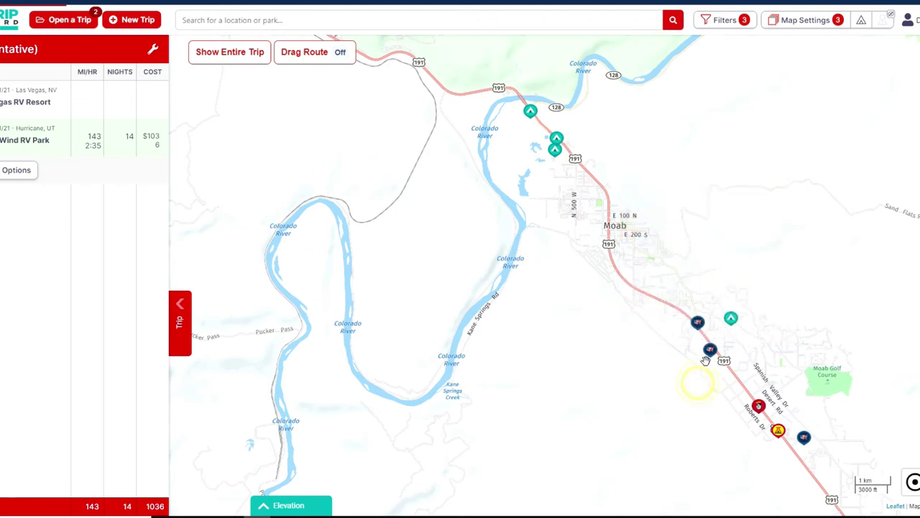
{"action": "left_click", "coordinate": [759, 407]}
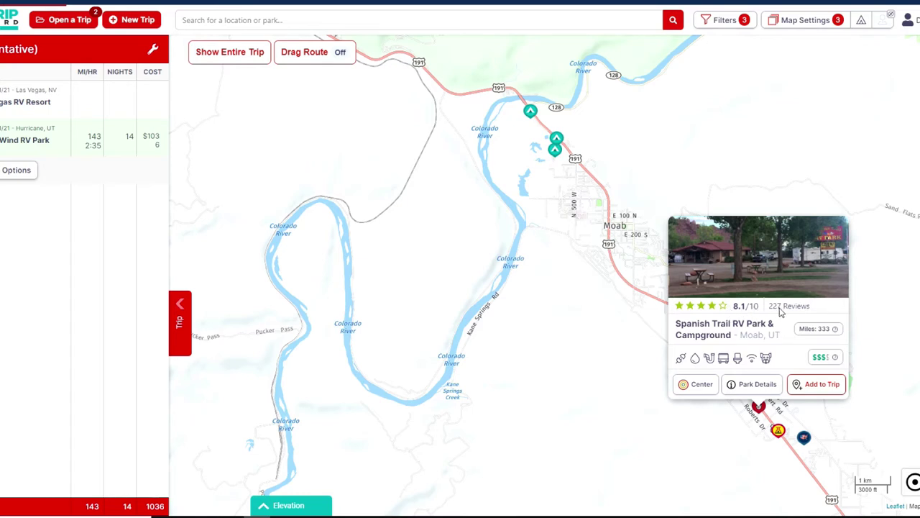
{"action": "left_click", "coordinate": [715, 425]}
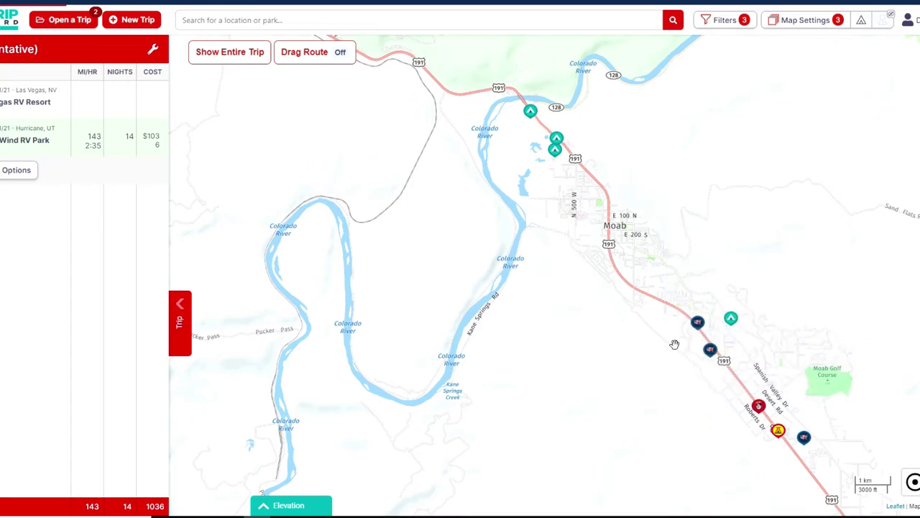
- Open the park details of Portal RV Resort and Campground in Moab and browse its first several photos
{"action": "left_click", "coordinate": [554, 153]}
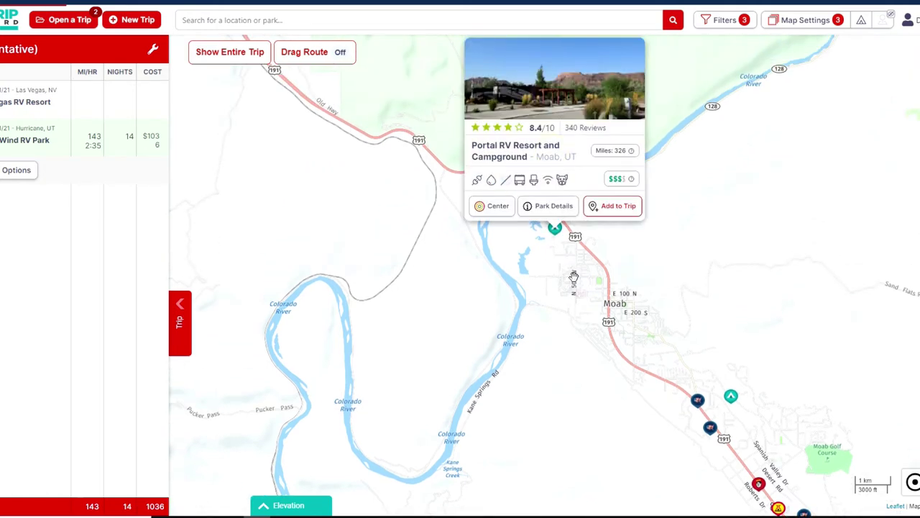
{"action": "left_click_drag", "start_coordinate": [570, 268], "coordinate": [580, 318]}
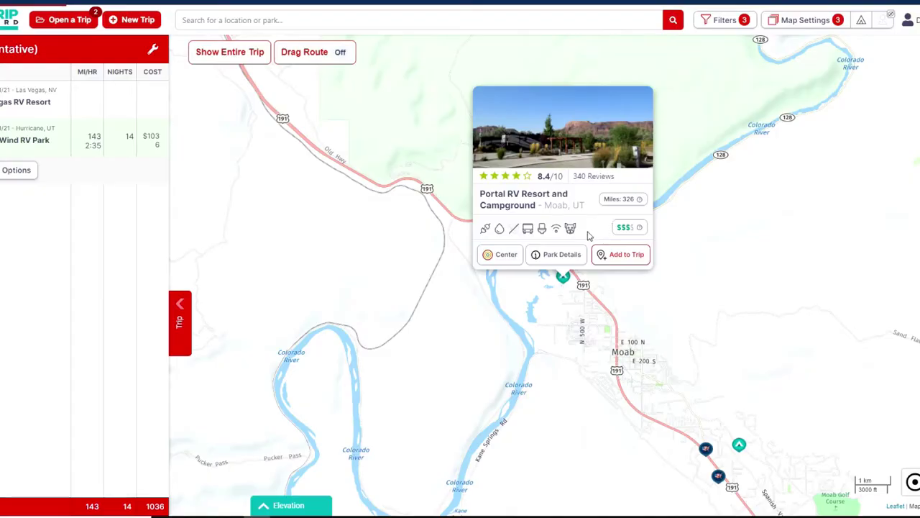
{"action": "left_click", "coordinate": [560, 257]}
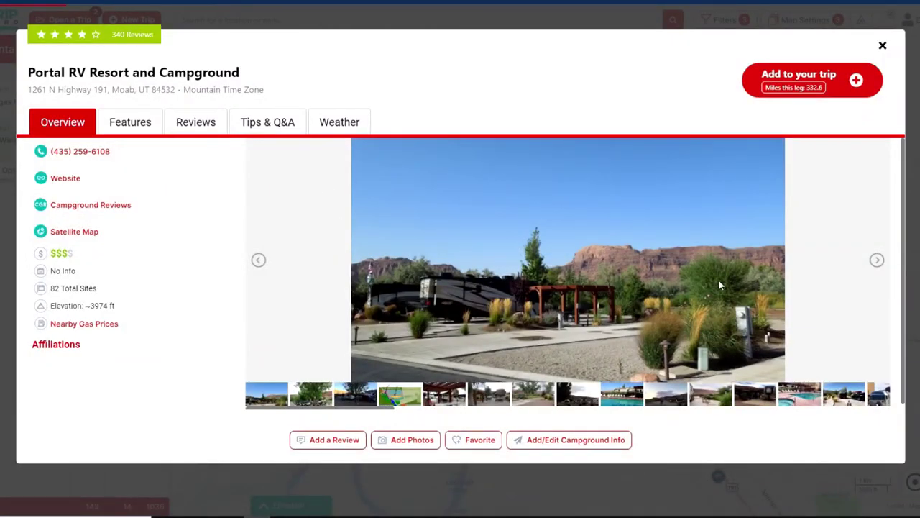
{"action": "left_click", "coordinate": [877, 263]}
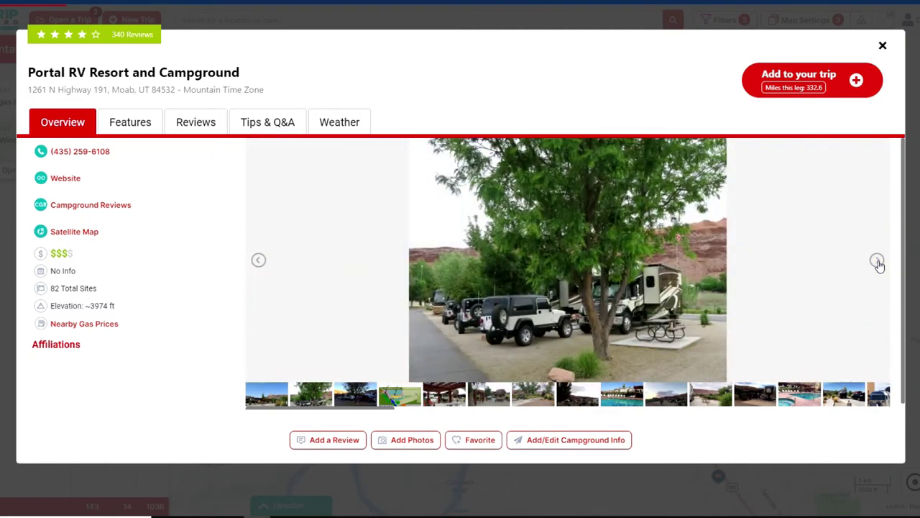
{"action": "left_click", "coordinate": [877, 262]}
{"action": "left_click", "coordinate": [877, 263]}
{"action": "left_click", "coordinate": [878, 262]}
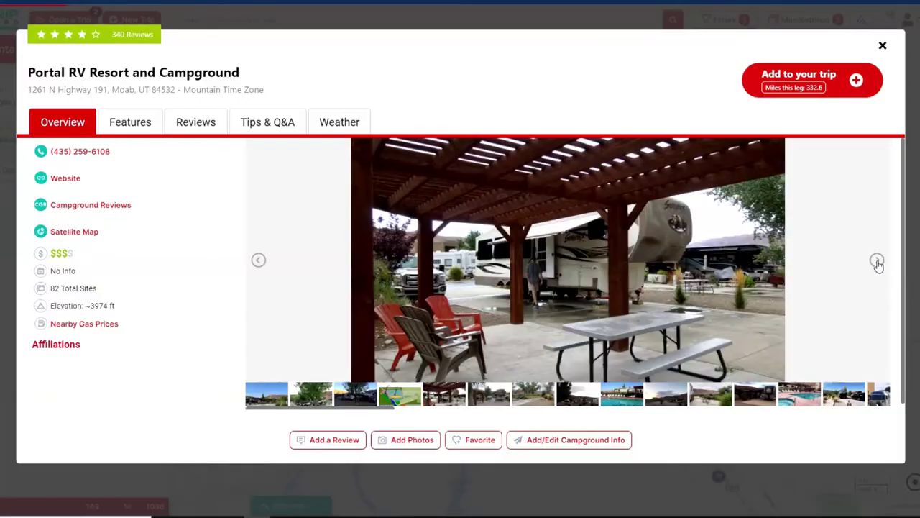
{"action": "left_click", "coordinate": [877, 262]}
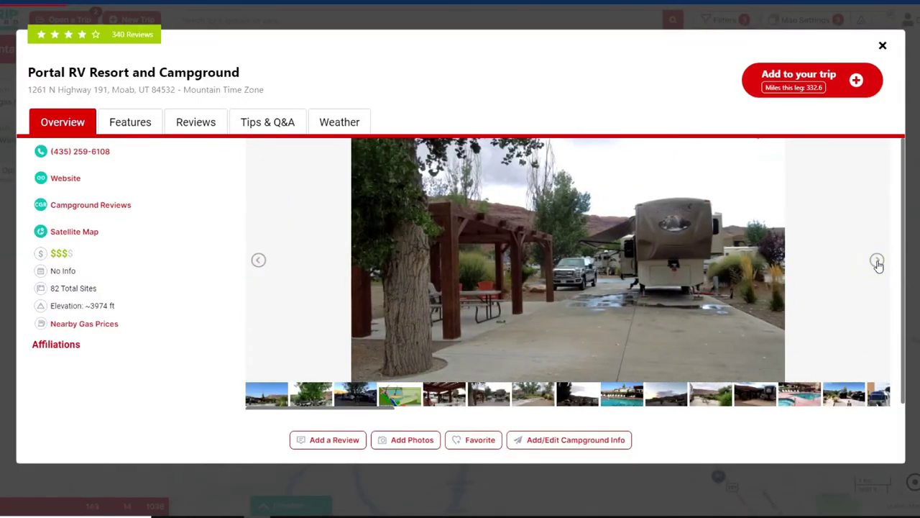
- Read the features and amenities, guest reviews, and tips and Q&A of Portal RV Resort and Campground
{"action": "left_click", "coordinate": [123, 126]}
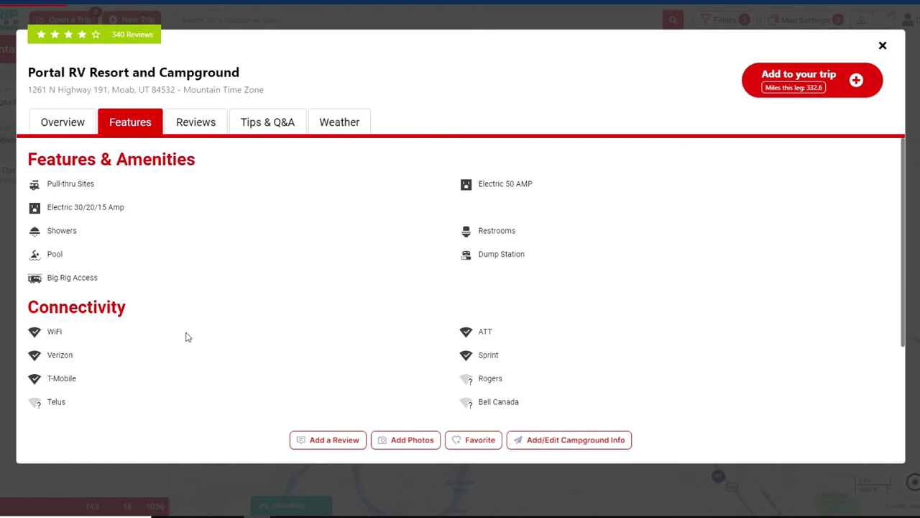
{"action": "left_click", "coordinate": [204, 124]}
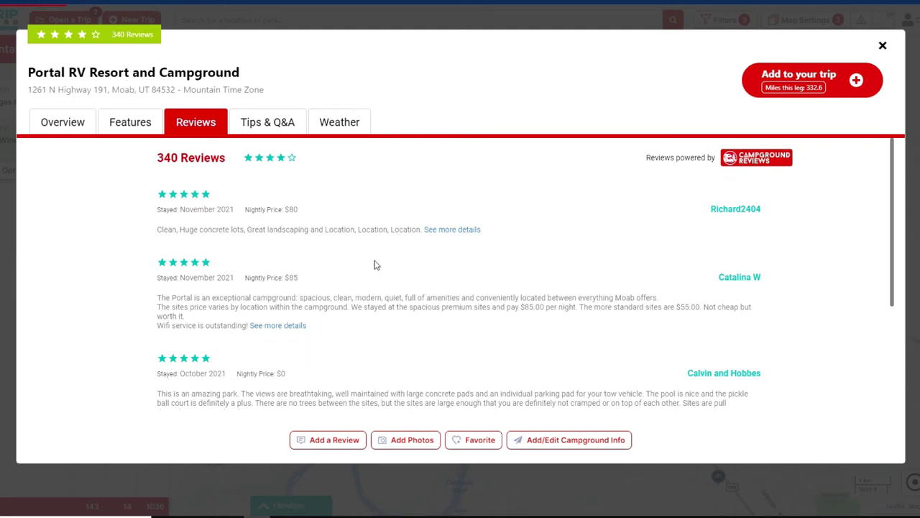
{"action": "scroll", "coordinate": [374, 264], "scroll_direction": "down", "scroll_amount": 1}
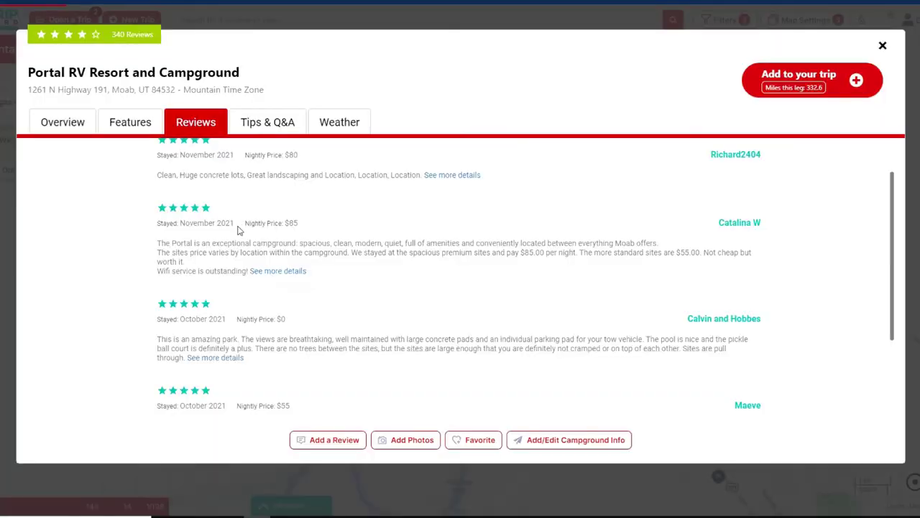
{"action": "left_click", "coordinate": [267, 124]}
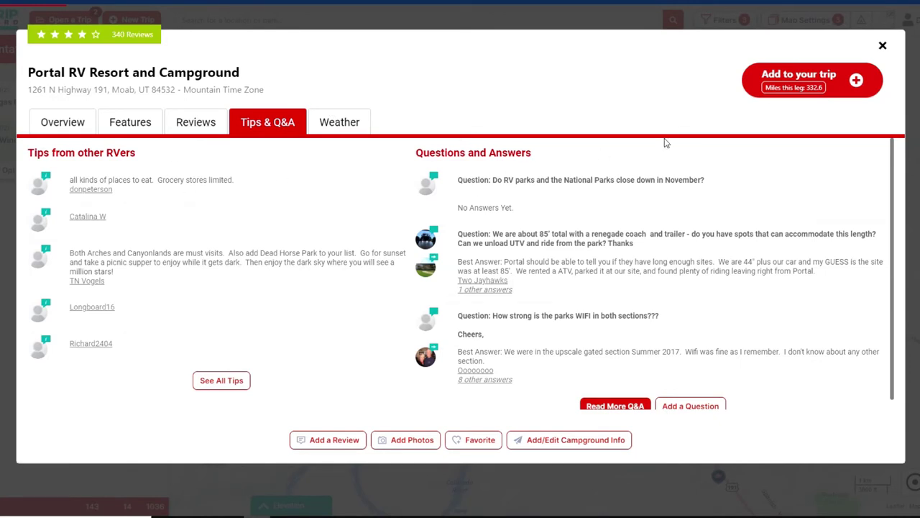
- Add Portal RV Resort and Campground to the trip after the last stop for 14 nights
{"action": "left_click", "coordinate": [799, 78]}
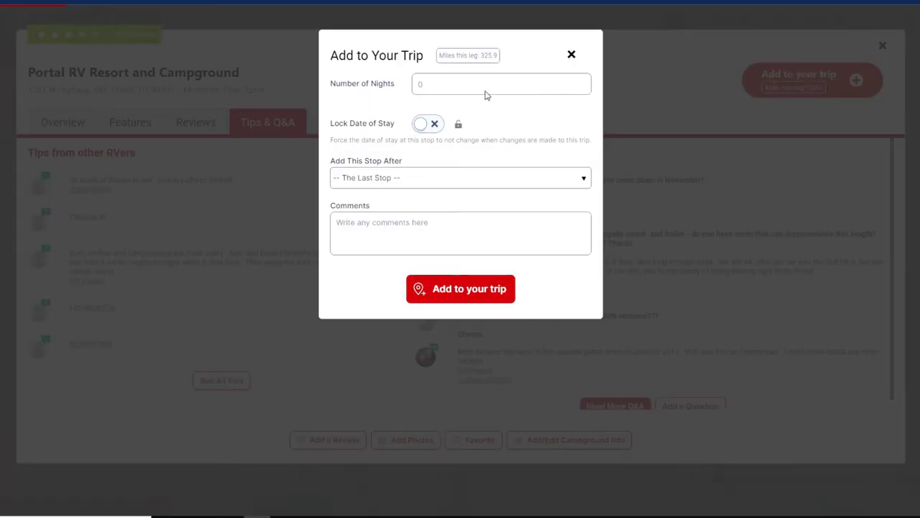
{"action": "left_click", "coordinate": [451, 80]}
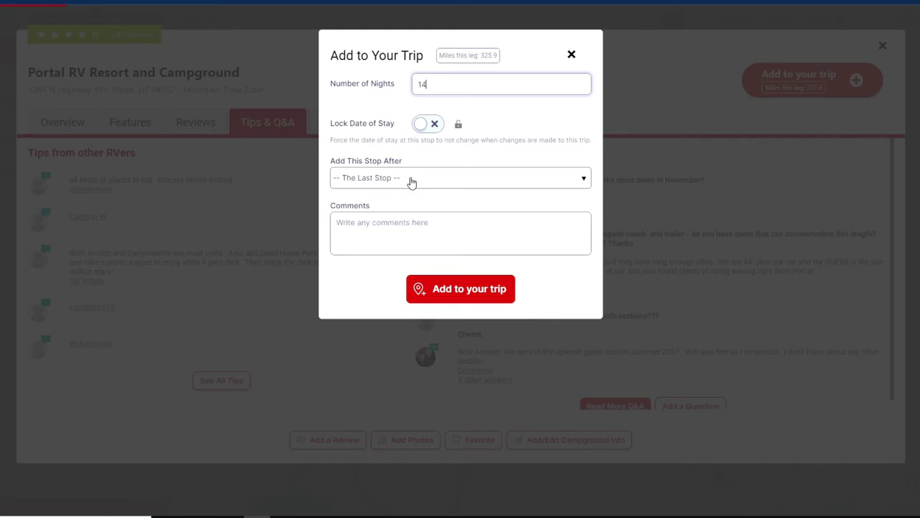
{"action": "left_click", "coordinate": [455, 286]}
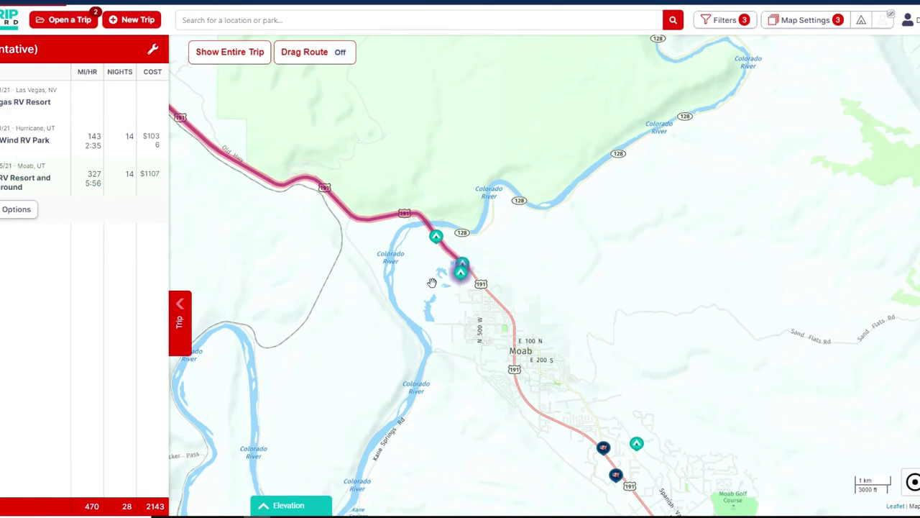
- Examine the route from Las Vegas and the green, yellow and red distance circles around Moab
{"action": "scroll", "coordinate": [407, 311], "scroll_direction": "down", "scroll_amount": 1}
{"action": "scroll", "coordinate": [408, 311], "scroll_direction": "down", "scroll_amount": 3}
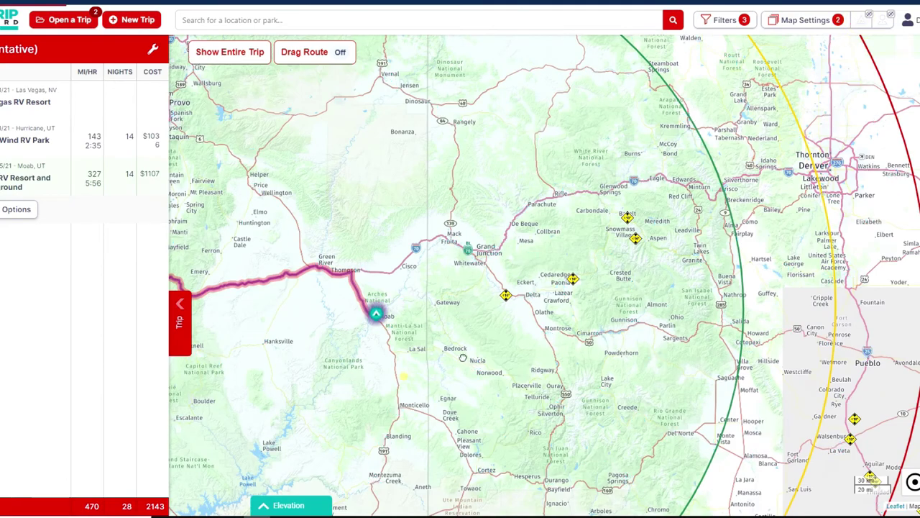
{"action": "scroll", "coordinate": [367, 275], "scroll_direction": "down", "scroll_amount": 3}
{"action": "scroll", "coordinate": [367, 275], "scroll_direction": "down", "scroll_amount": 2}
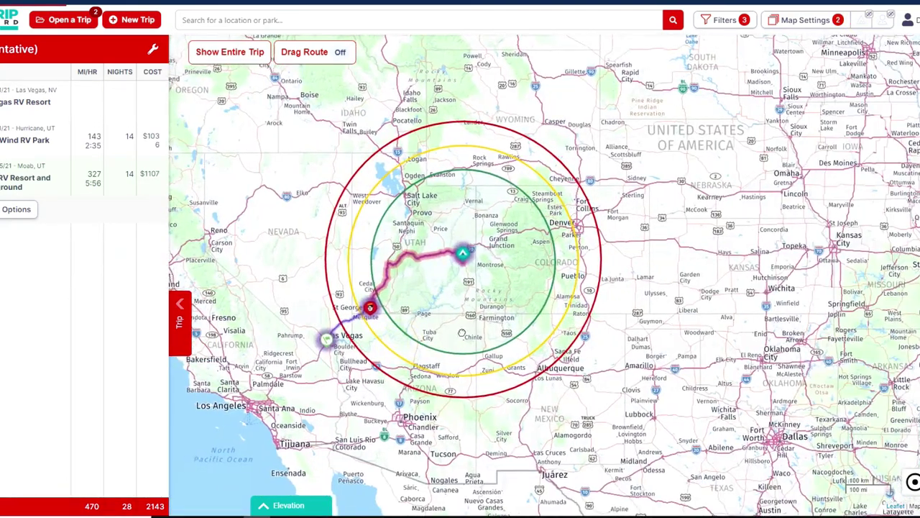
{"action": "scroll", "coordinate": [365, 318], "scroll_direction": "up", "scroll_amount": 2}
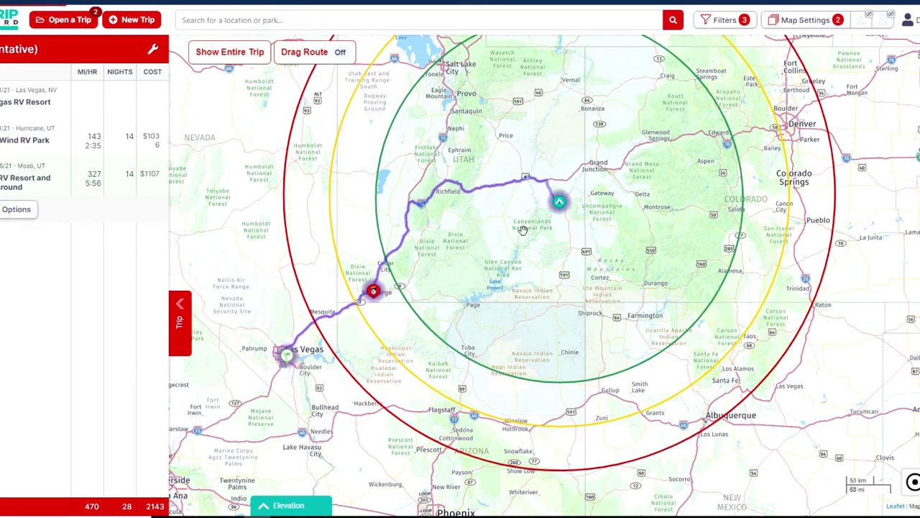
- Review the Las Vegas, Hurricane and Moab stops in the trip list along with their route legs
{"action": "mouse_move", "coordinate": [6, 104]}
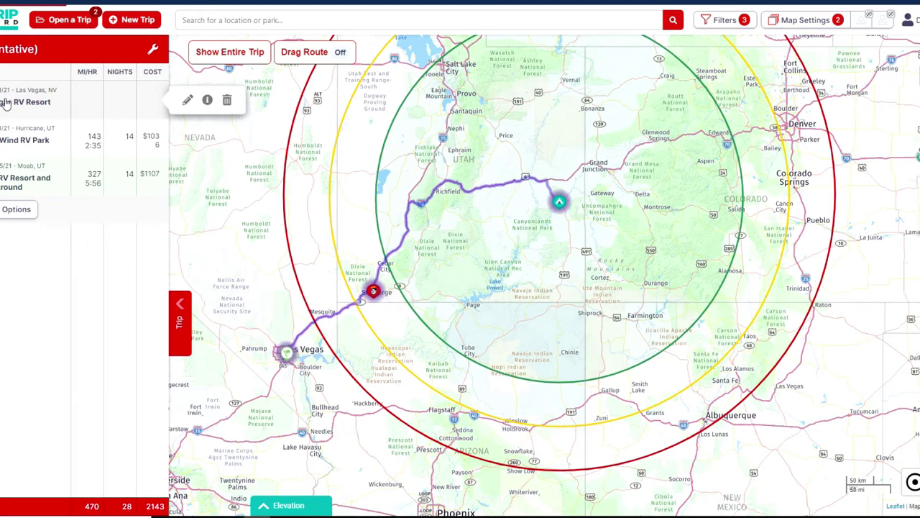
{"action": "mouse_move", "coordinate": [78, 136]}
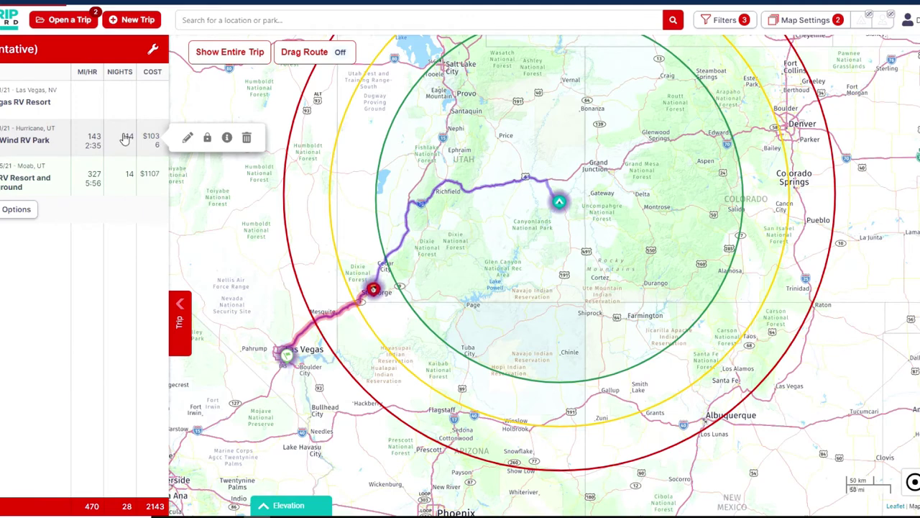
{"action": "mouse_move", "coordinate": [36, 179]}
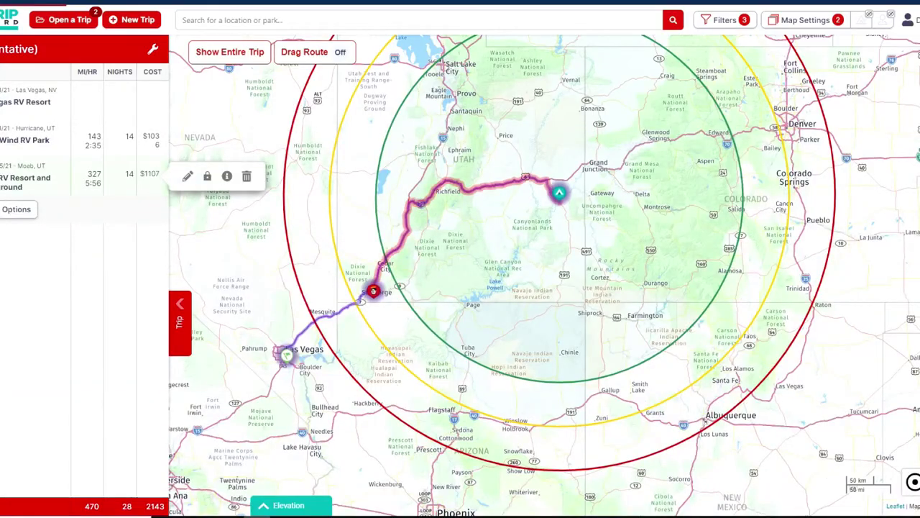
{"action": "left_click_drag", "start_coordinate": [25, 178], "coordinate": [25, 141]}
- Locate the Denver area between the green and red distance circles east of Moab and display the campgrounds on the map
{"action": "scroll", "coordinate": [563, 280], "scroll_direction": "down", "scroll_amount": 2}
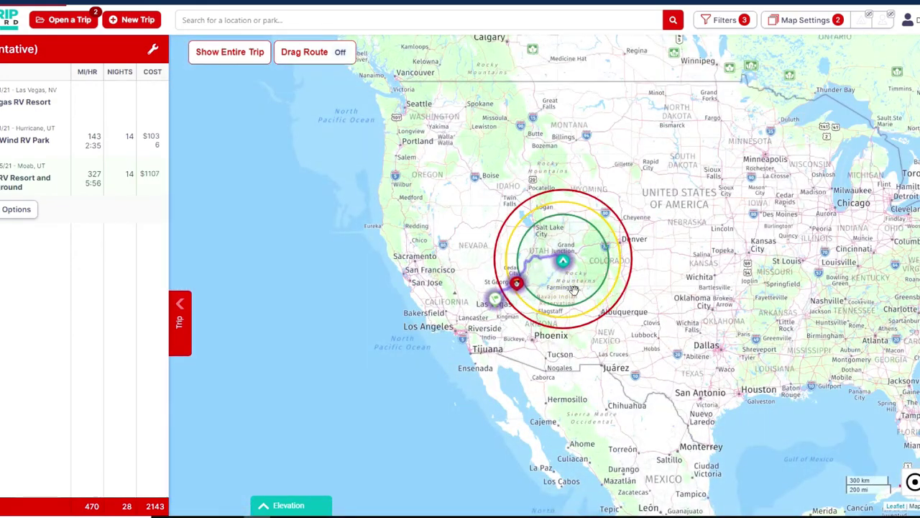
{"action": "scroll", "coordinate": [516, 286], "scroll_direction": "up", "scroll_amount": 2}
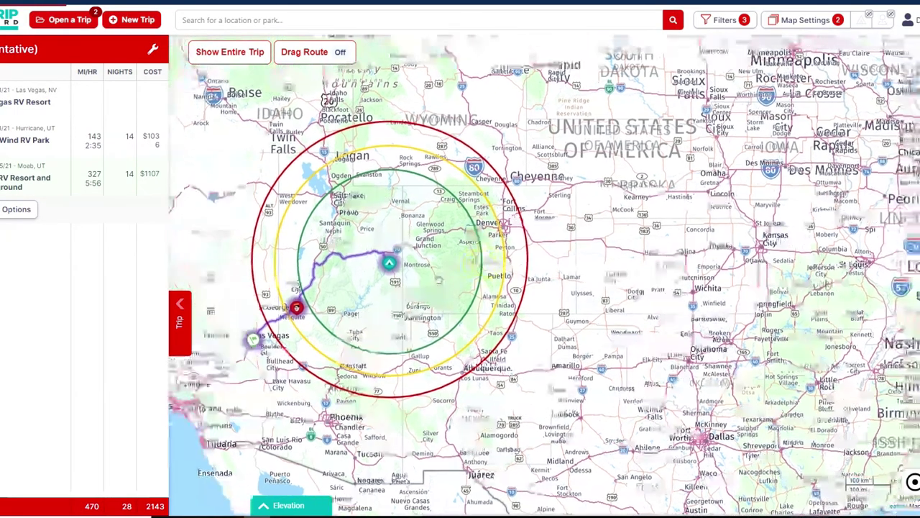
{"action": "scroll", "coordinate": [476, 271], "scroll_direction": "up", "scroll_amount": 2}
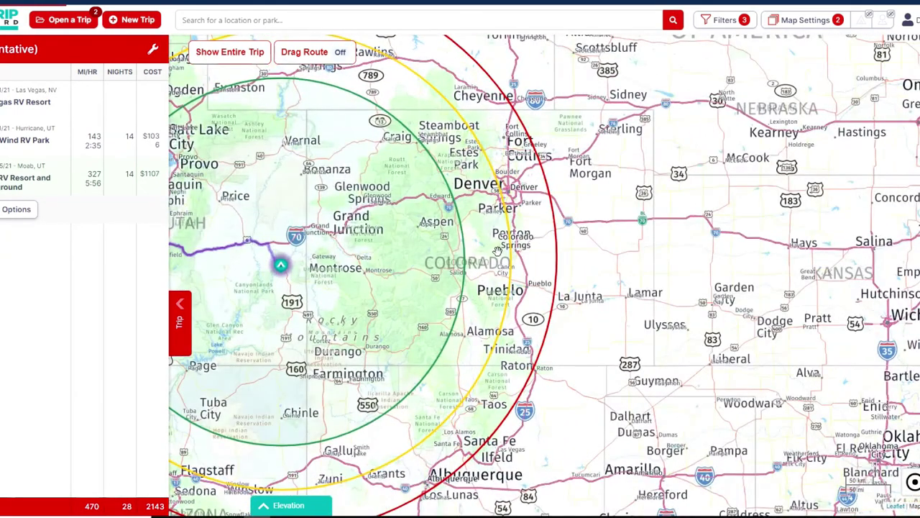
{"action": "scroll", "coordinate": [507, 206], "scroll_direction": "up", "scroll_amount": 2}
{"action": "left_click_drag", "start_coordinate": [508, 205], "coordinate": [507, 294]}
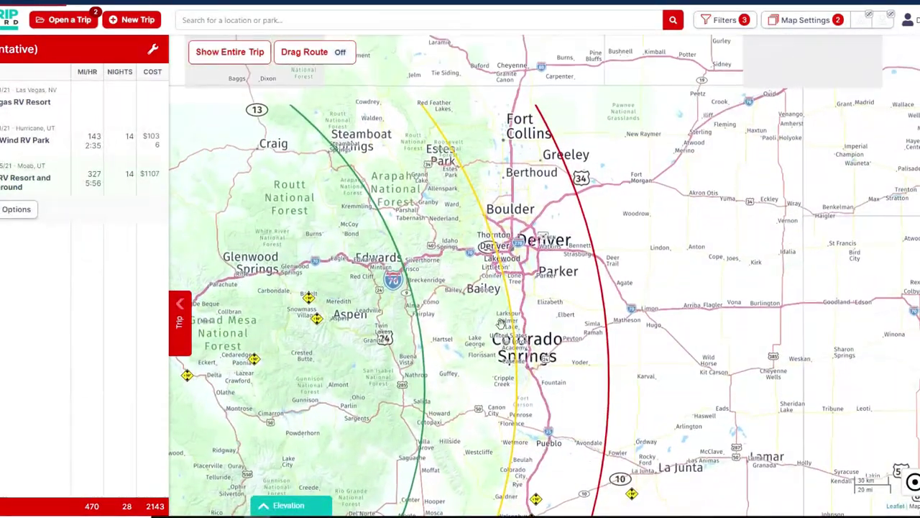
{"action": "scroll", "coordinate": [508, 293], "scroll_direction": "up", "scroll_amount": 2}
{"action": "scroll", "coordinate": [513, 280], "scroll_direction": "up", "scroll_amount": 1}
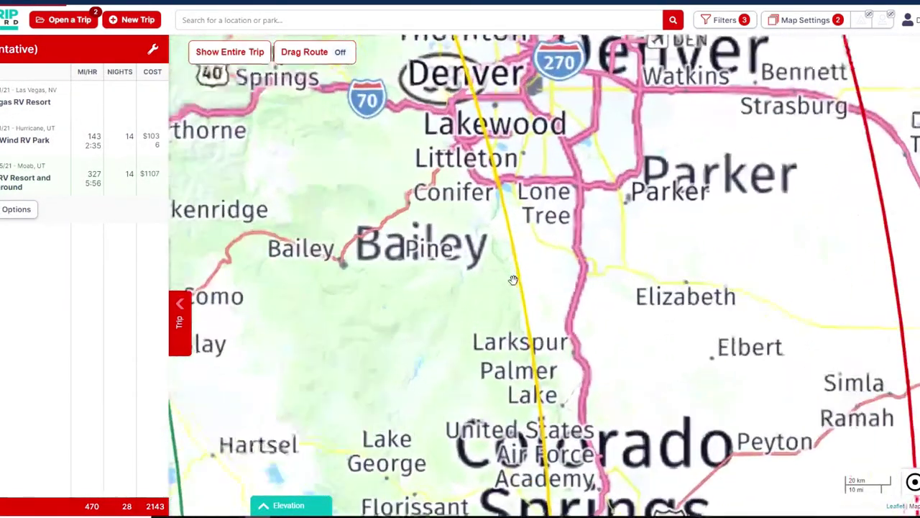
{"action": "left_click_drag", "start_coordinate": [513, 279], "coordinate": [532, 338]}
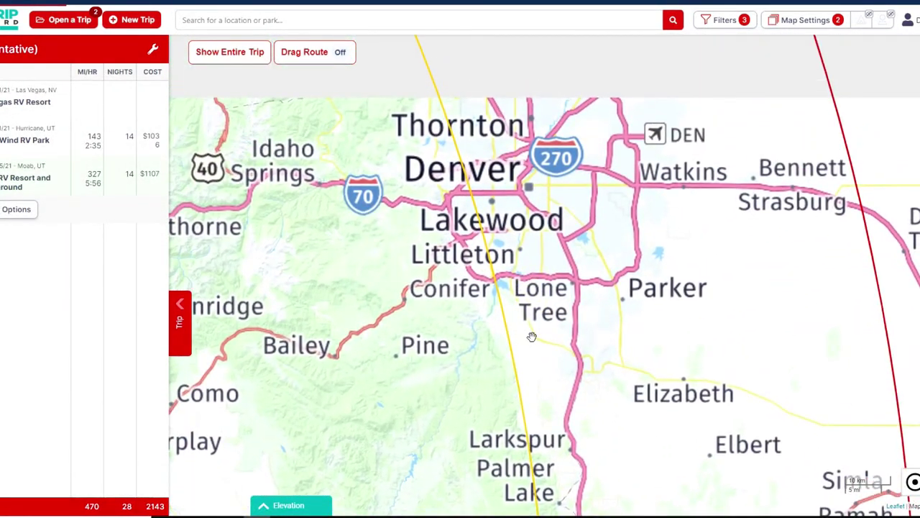
{"action": "left_click", "coordinate": [860, 19]}
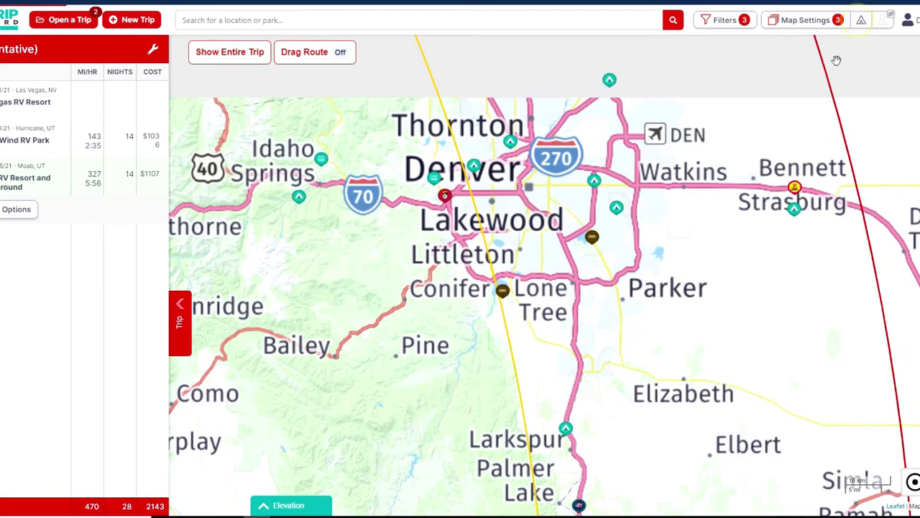
- Examine the campgrounds along the yellow distance circle from Denver south to Colorado Springs
{"action": "scroll", "coordinate": [543, 399], "scroll_direction": "down", "scroll_amount": 1}
{"action": "scroll", "coordinate": [543, 399], "scroll_direction": "down", "scroll_amount": 1}
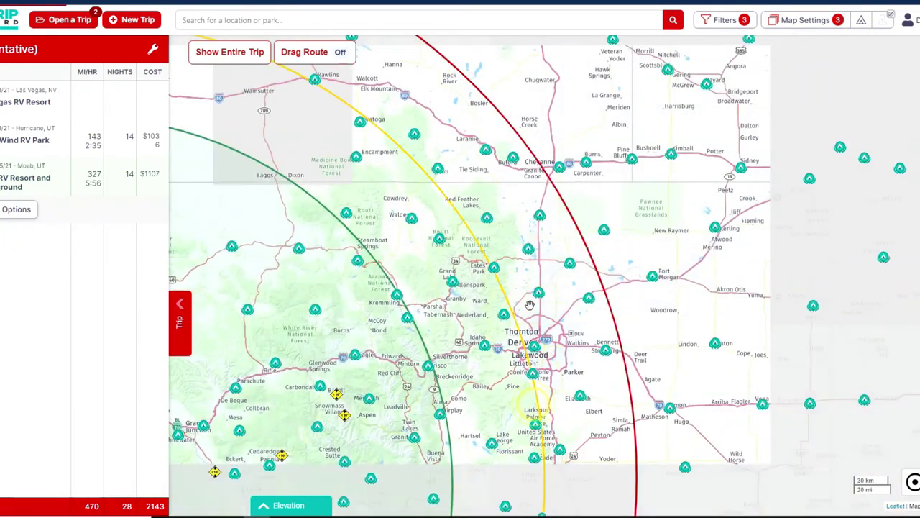
{"action": "left_click_drag", "start_coordinate": [496, 335], "coordinate": [493, 234]}
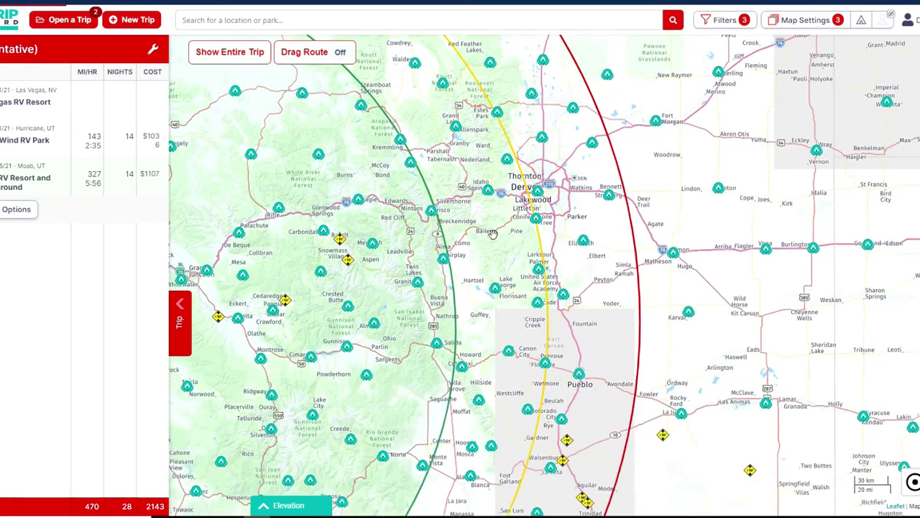
{"action": "scroll", "coordinate": [515, 253], "scroll_direction": "up", "scroll_amount": 1}
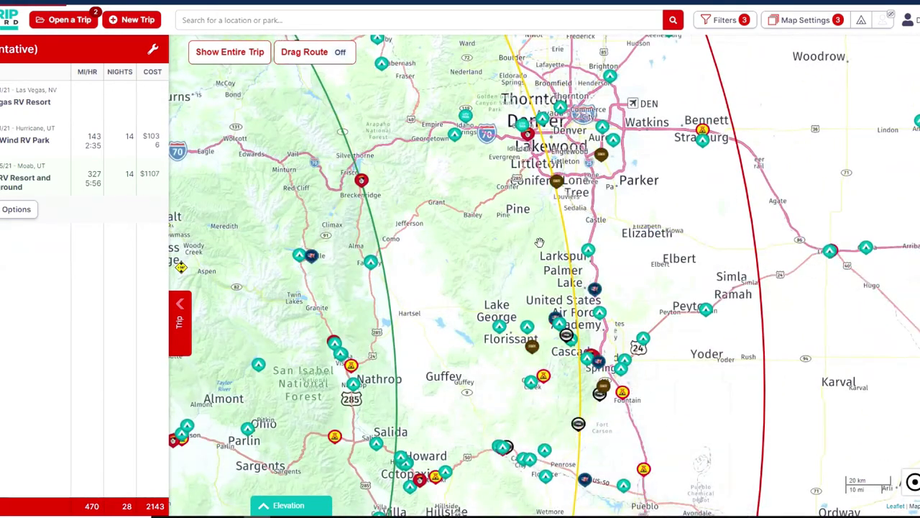
{"action": "left_click_drag", "start_coordinate": [577, 241], "coordinate": [565, 147]}
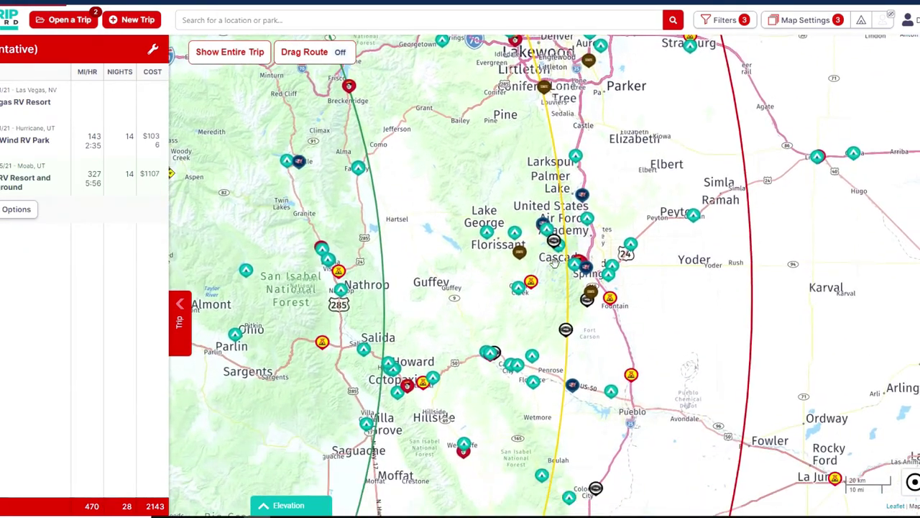
{"action": "scroll", "coordinate": [555, 280], "scroll_direction": "up", "scroll_amount": 1}
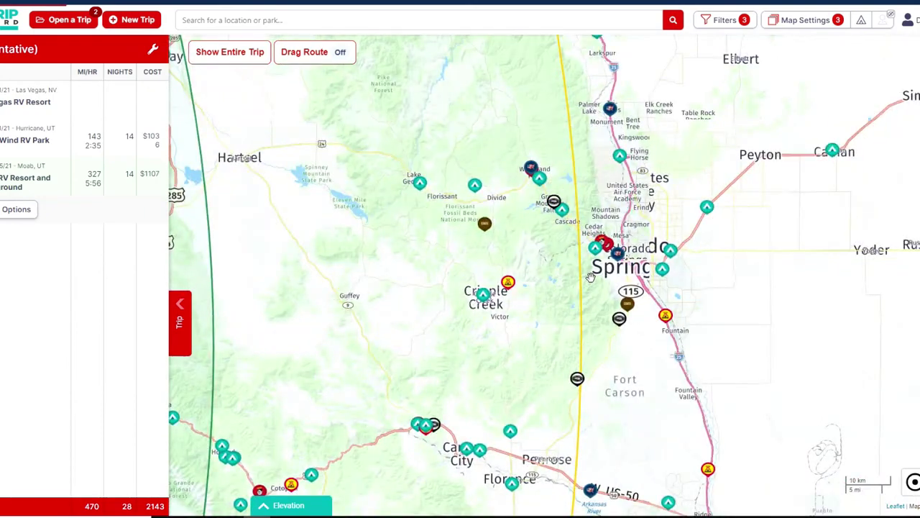
{"action": "left_click_drag", "start_coordinate": [569, 270], "coordinate": [551, 268]}
{"action": "scroll", "coordinate": [556, 268], "scroll_direction": "up", "scroll_amount": 1}
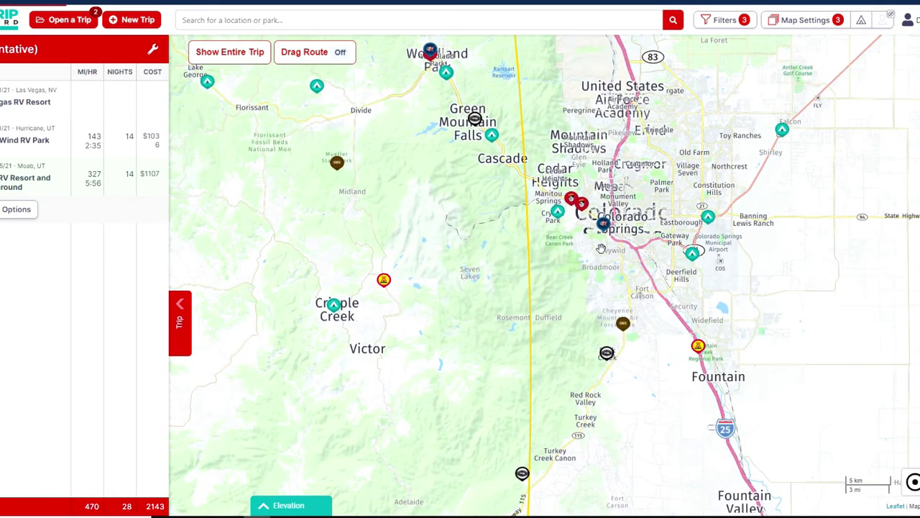
- Check the map previews of Foot of the Rockies RV Resort, Fountain Creek RV Park and Garden of the Gods RV resort in Colorado Springs
{"action": "left_click", "coordinate": [603, 225]}
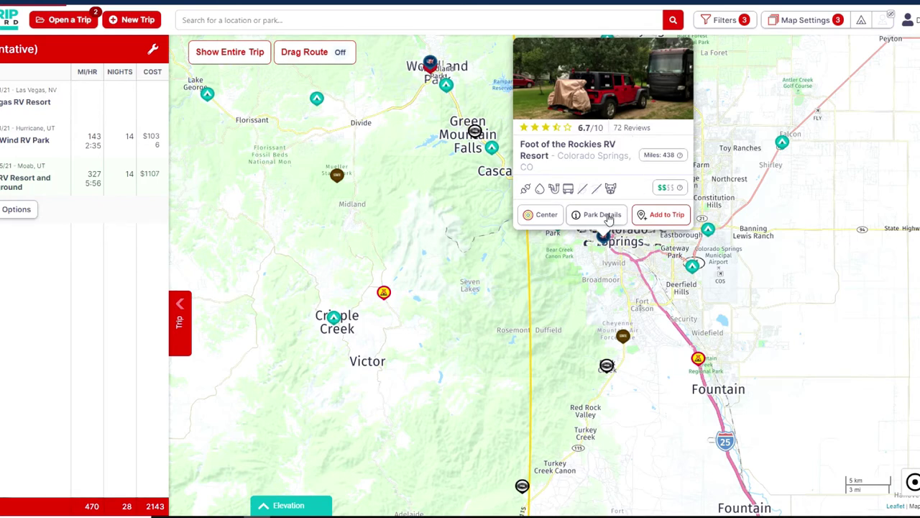
{"action": "left_click", "coordinate": [603, 267]}
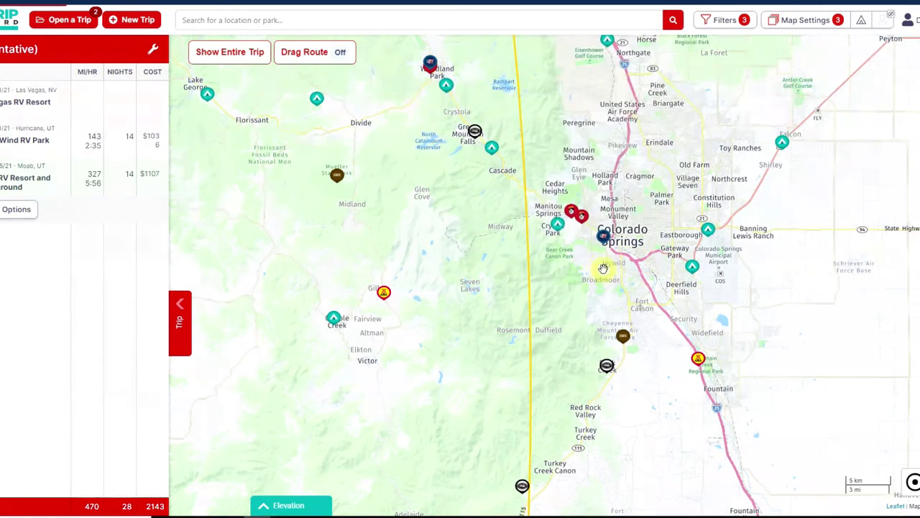
{"action": "scroll", "coordinate": [575, 232], "scroll_direction": "up", "scroll_amount": 2}
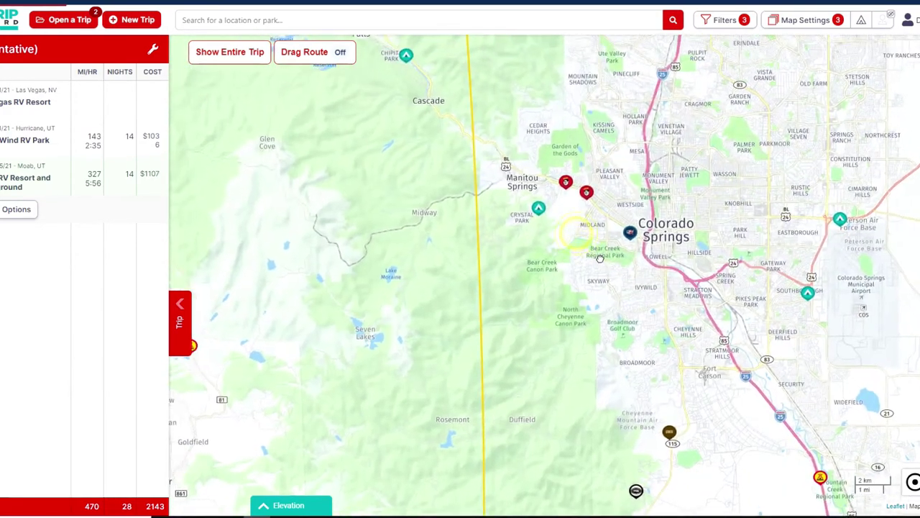
{"action": "left_click", "coordinate": [587, 194]}
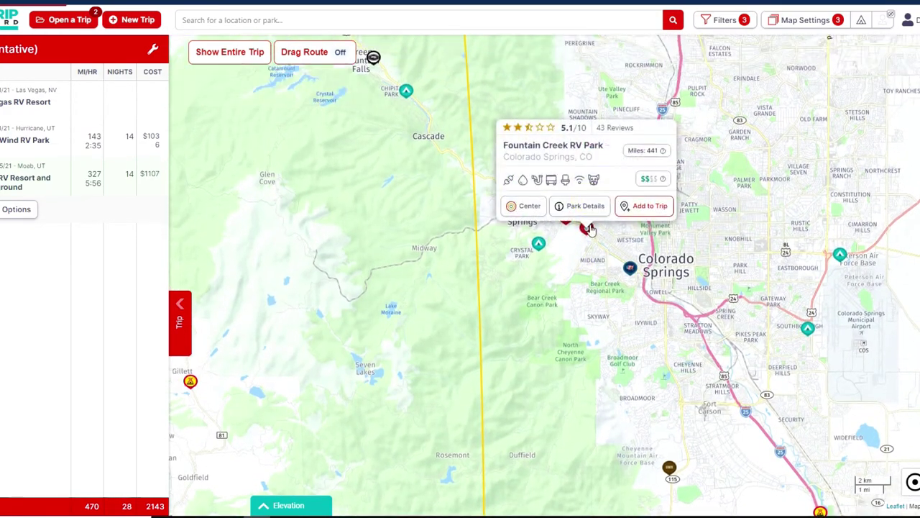
{"action": "left_click", "coordinate": [587, 262]}
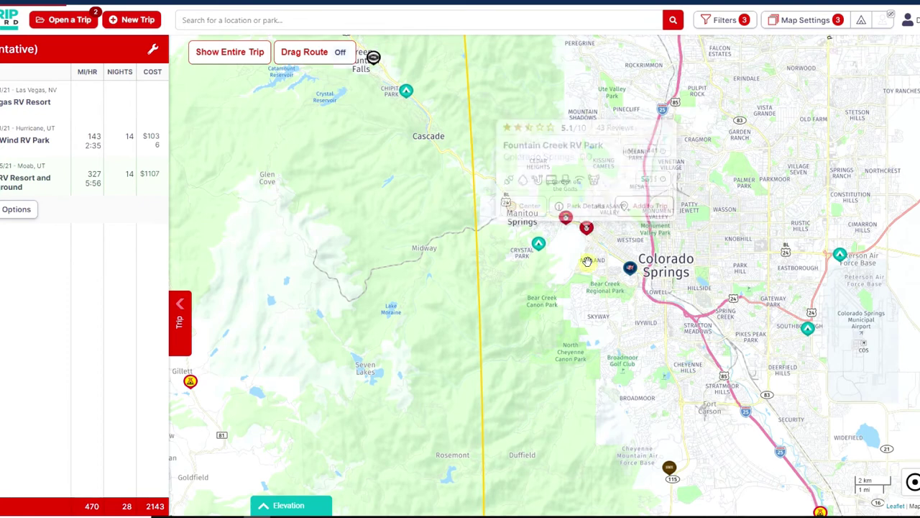
{"action": "left_click", "coordinate": [567, 220]}
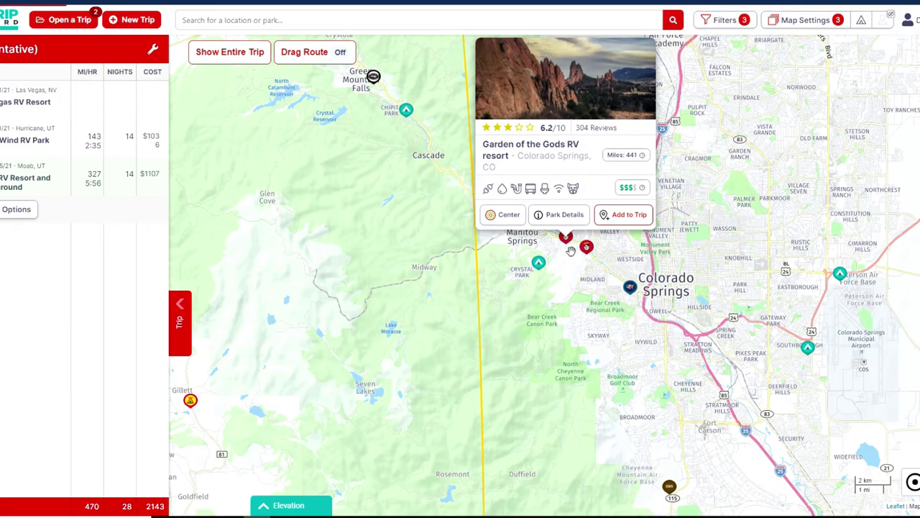
{"action": "left_click", "coordinate": [573, 277]}
- Find the Colorado Springs KOA Holiday campground near Fountain, south of Colorado Springs, and open its park details
{"action": "left_click_drag", "start_coordinate": [595, 308], "coordinate": [559, 259]}
{"action": "scroll", "coordinate": [547, 239], "scroll_direction": "up", "scroll_amount": 1}
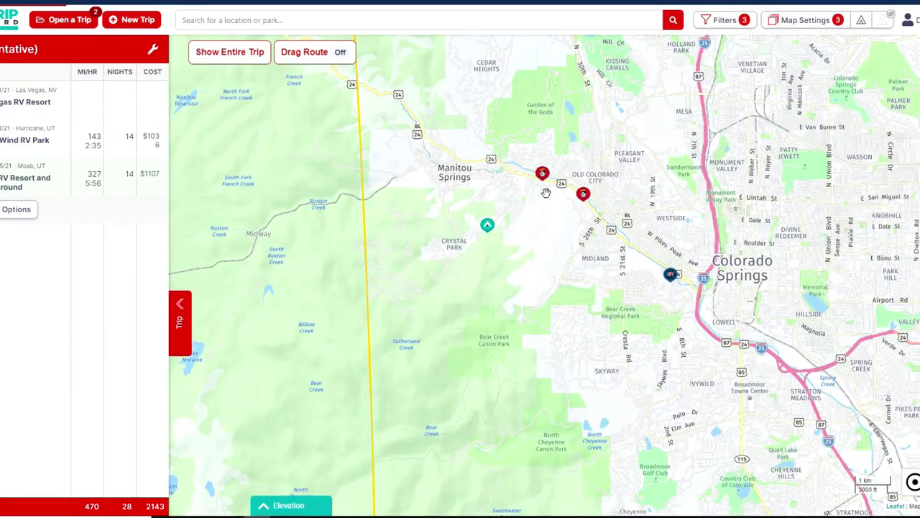
{"action": "left_click_drag", "start_coordinate": [612, 286], "coordinate": [601, 265]}
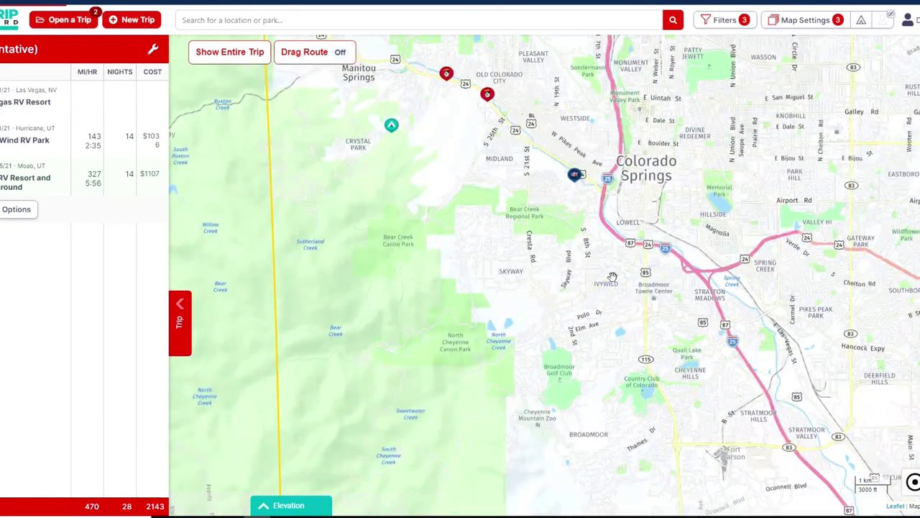
{"action": "scroll", "coordinate": [635, 307], "scroll_direction": "down", "scroll_amount": 1}
{"action": "left_click_drag", "start_coordinate": [635, 324], "coordinate": [579, 271]}
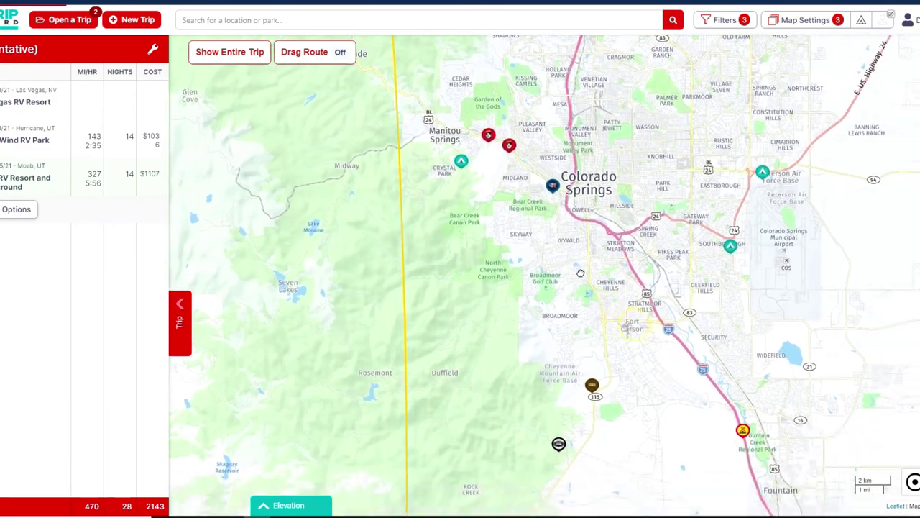
{"action": "scroll", "coordinate": [601, 259], "scroll_direction": "down", "scroll_amount": 2}
{"action": "scroll", "coordinate": [601, 265], "scroll_direction": "up", "scroll_amount": 1}
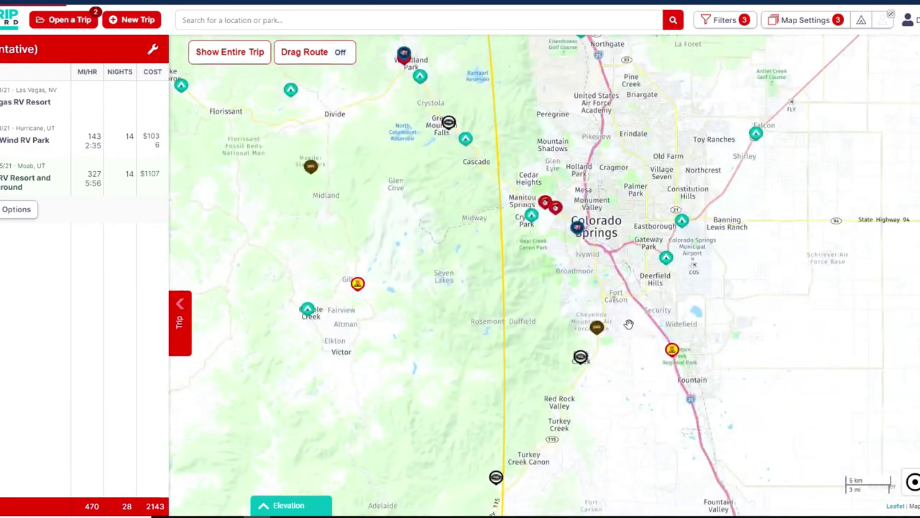
{"action": "left_click_drag", "start_coordinate": [650, 353], "coordinate": [640, 310]}
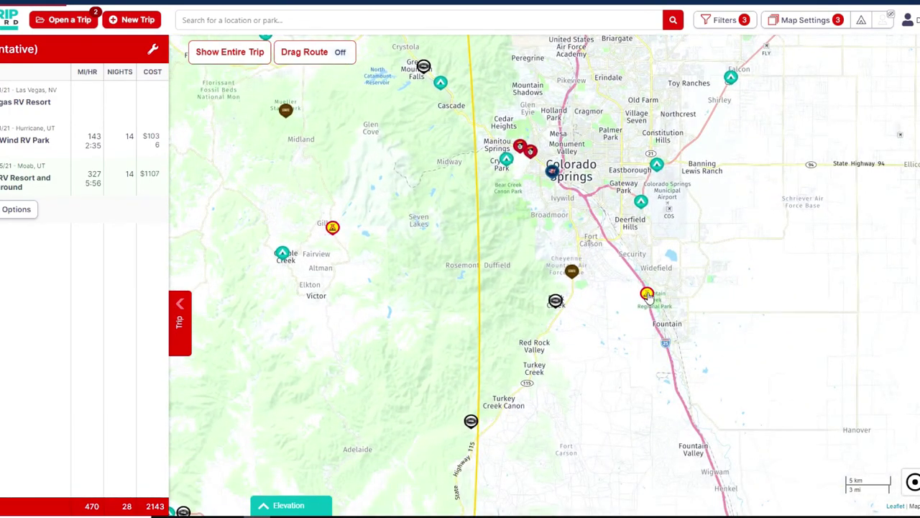
{"action": "left_click", "coordinate": [647, 295]}
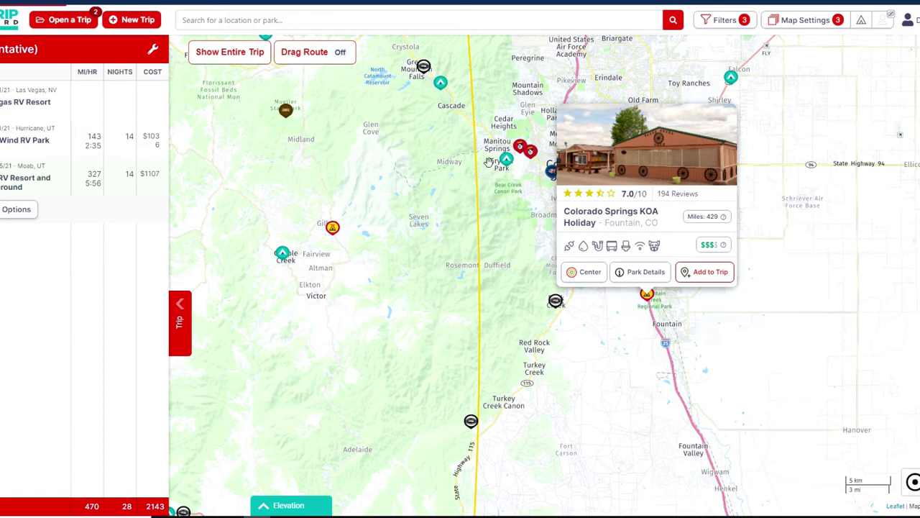
{"action": "left_click", "coordinate": [642, 273]}
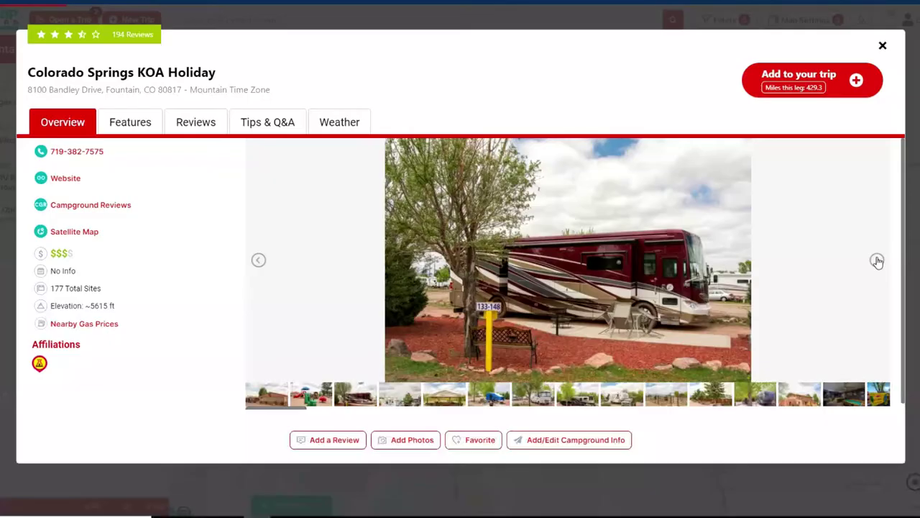
- Examine the campground's photos, features and amenities, reviews, and tips and Q&A
{"action": "left_click", "coordinate": [877, 260]}
{"action": "left_click", "coordinate": [877, 260]}
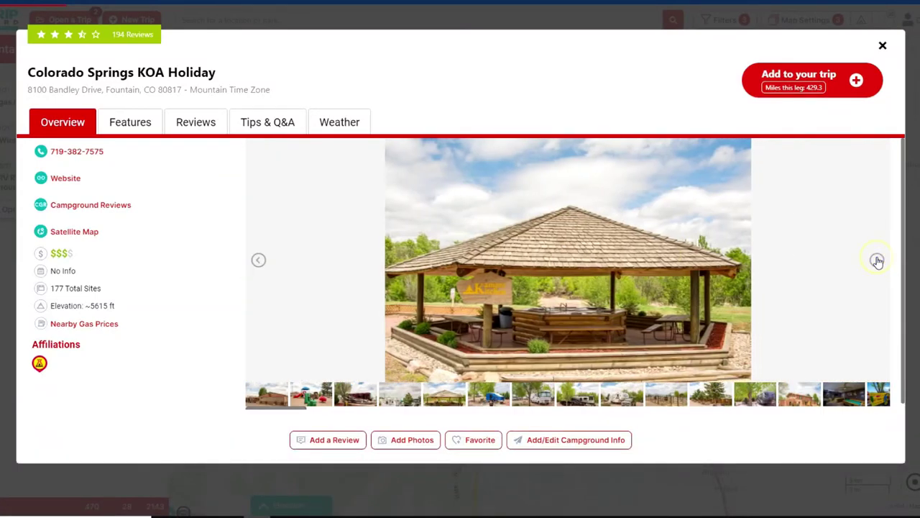
{"action": "left_click", "coordinate": [877, 261]}
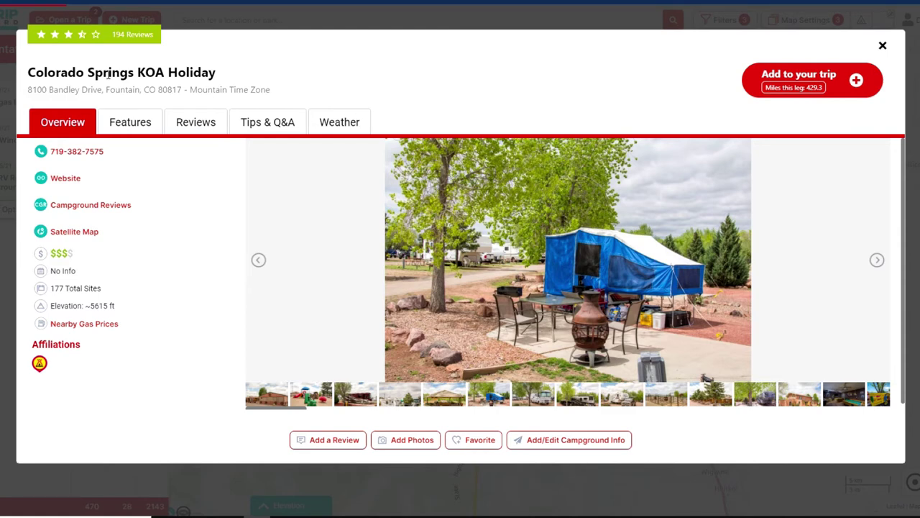
{"action": "left_click", "coordinate": [127, 123]}
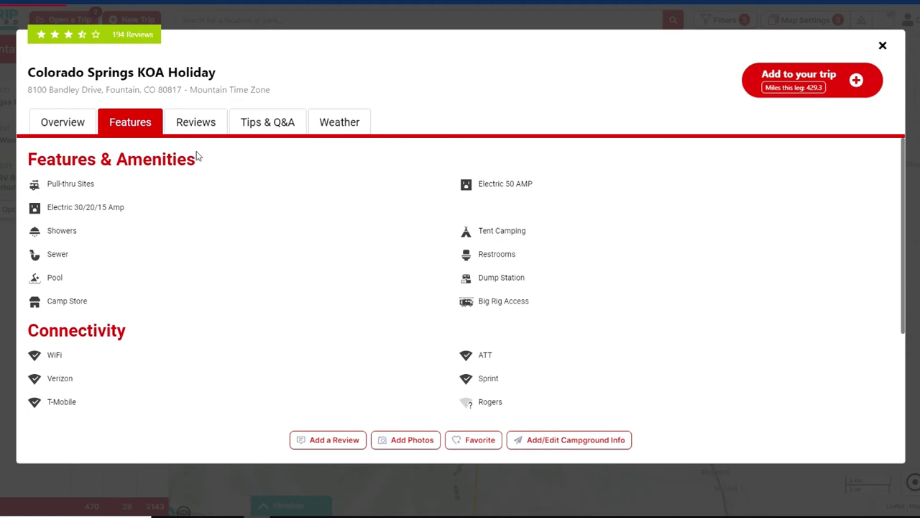
{"action": "left_click", "coordinate": [201, 125]}
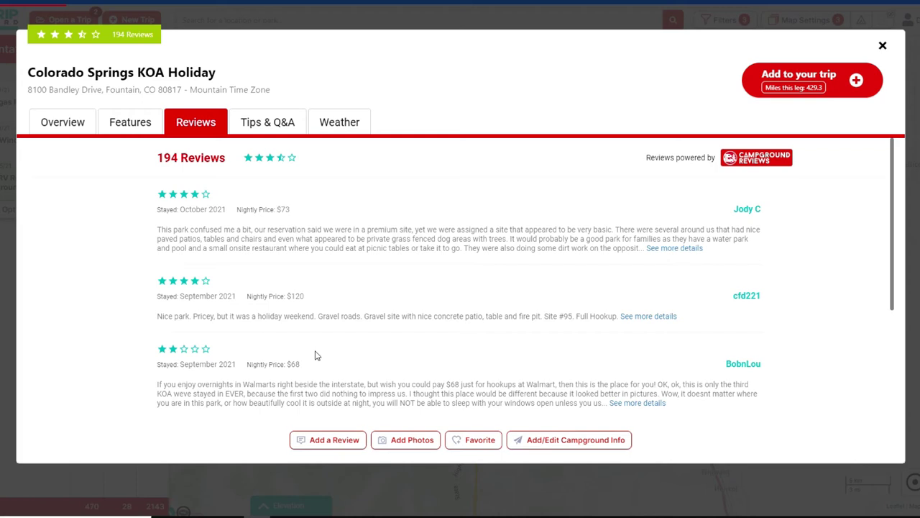
{"action": "left_click", "coordinate": [273, 124]}
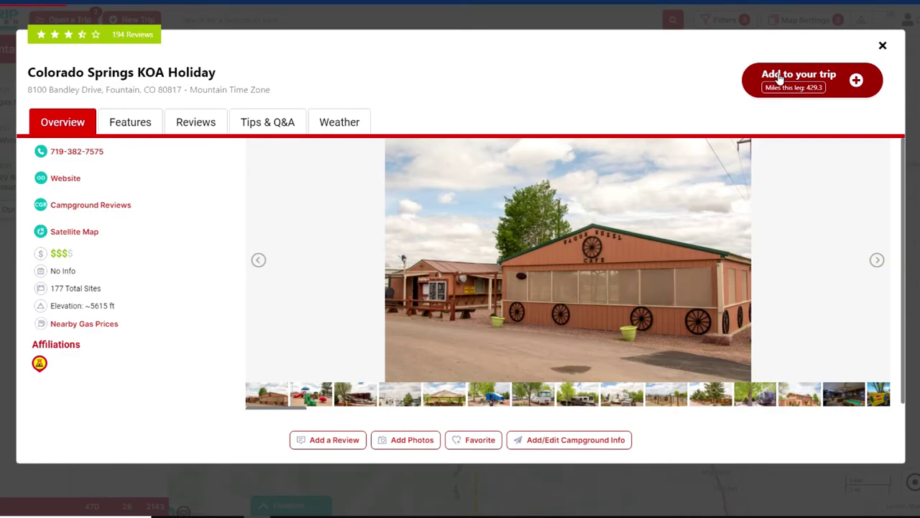
- Add Colorado Springs KOA Holiday to the trip for 14 nights after the last stop
{"action": "left_click", "coordinate": [780, 77]}
{"action": "left_click", "coordinate": [457, 84]}
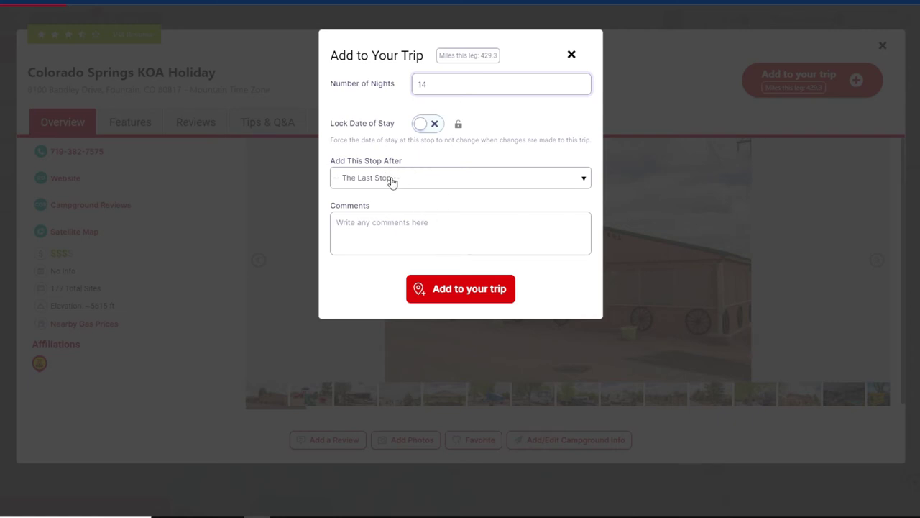
{"action": "left_click", "coordinate": [465, 294]}
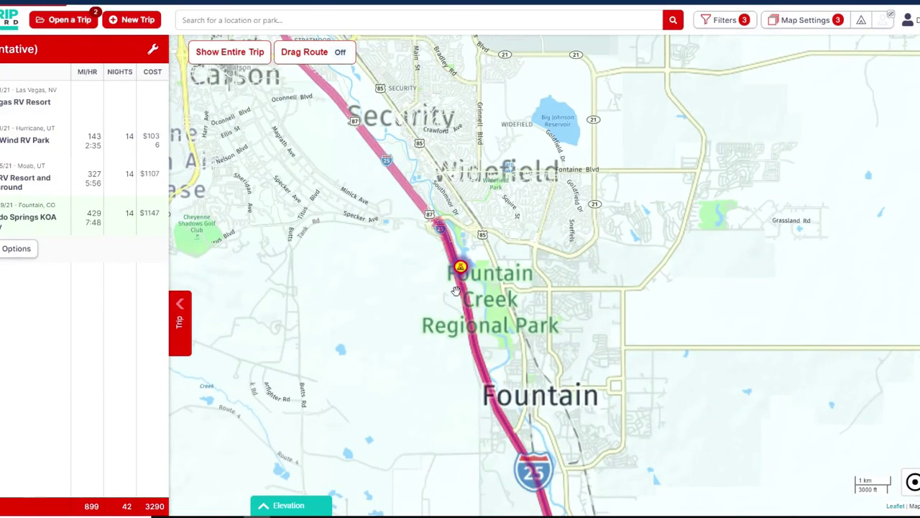
- Show the entire trip with campgrounds hidden on the map and review the route leg from Moab to Fountain
{"action": "left_click", "coordinate": [219, 57]}
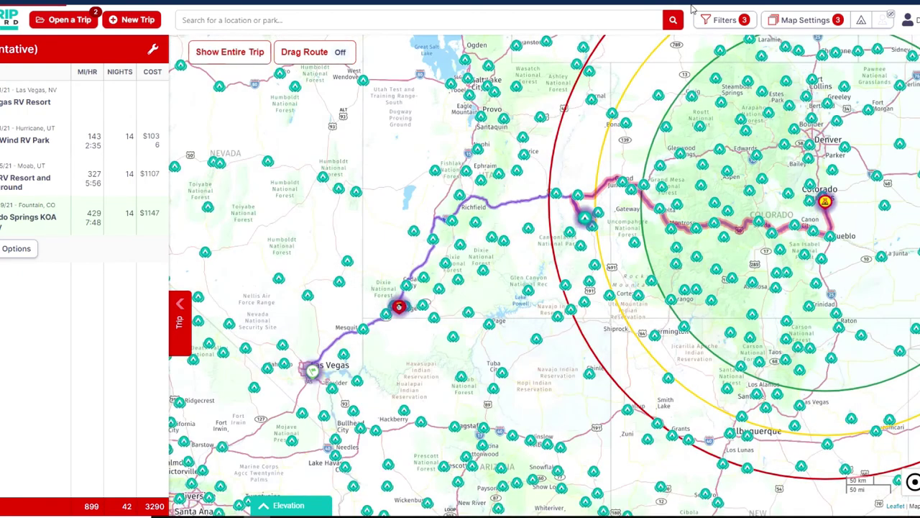
{"action": "left_click", "coordinate": [862, 20]}
{"action": "left_click_drag", "start_coordinate": [713, 328], "coordinate": [636, 337]}
{"action": "mouse_move", "coordinate": [105, 179]}
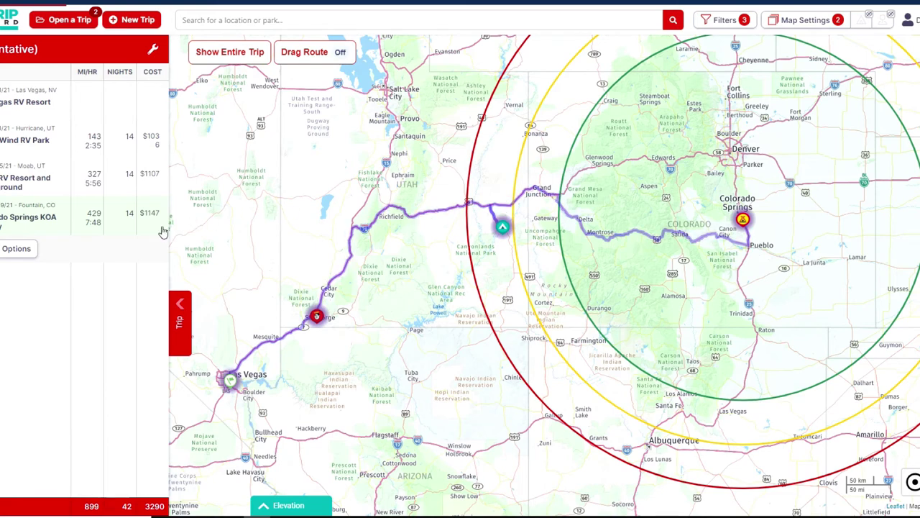
{"action": "mouse_move", "coordinate": [101, 229]}
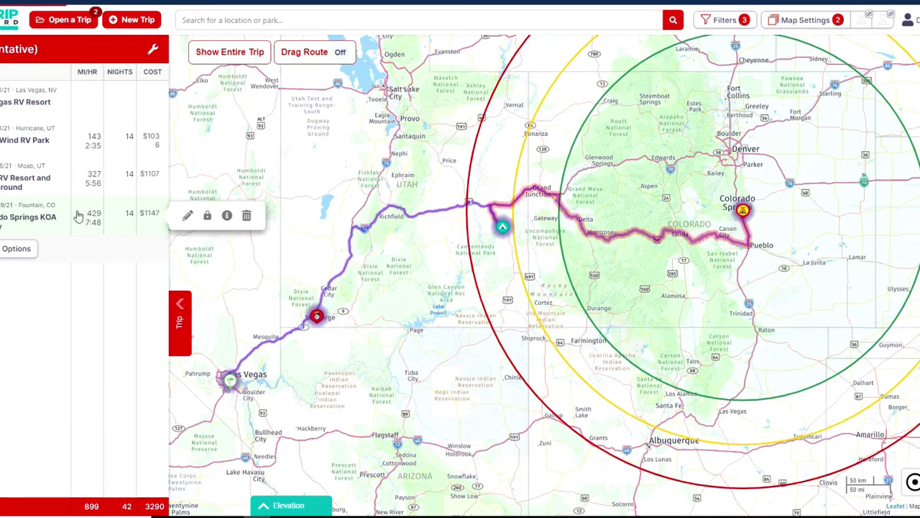